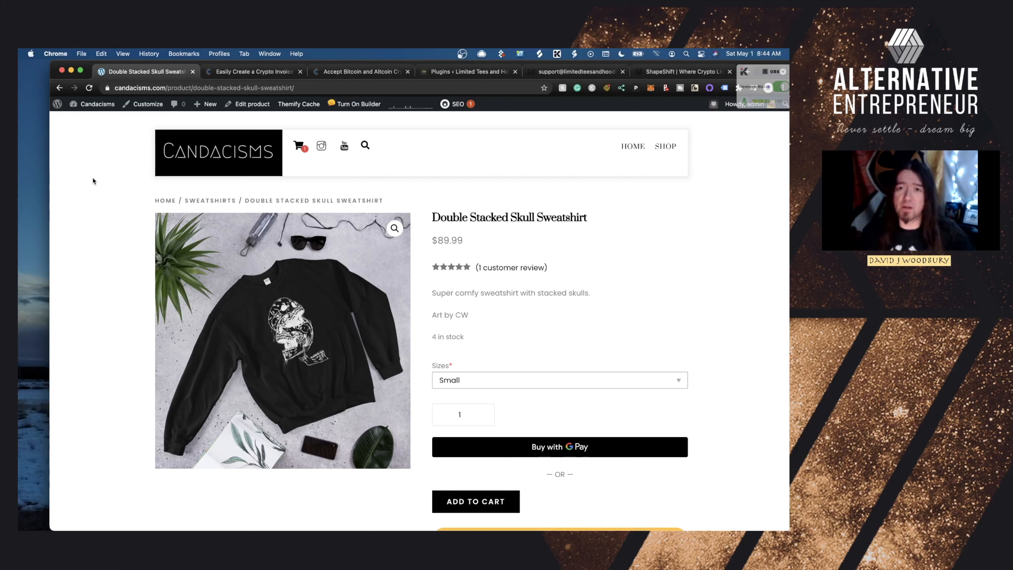
Switch to the crypto invoice guide and scroll to its reasons for accepting cryptocurrencies
left_click(240, 74)
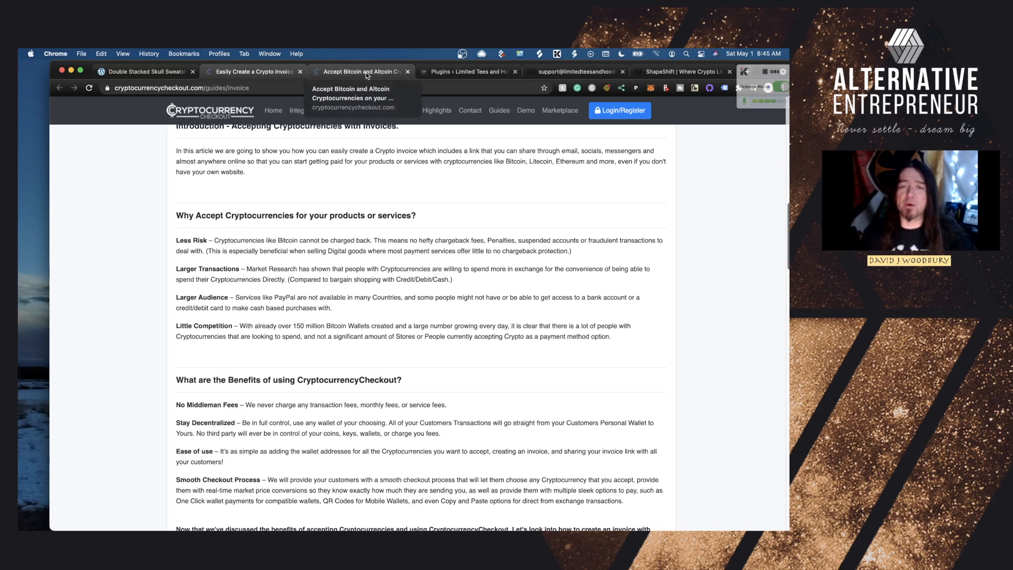
scroll(269, 186, "down", 3)
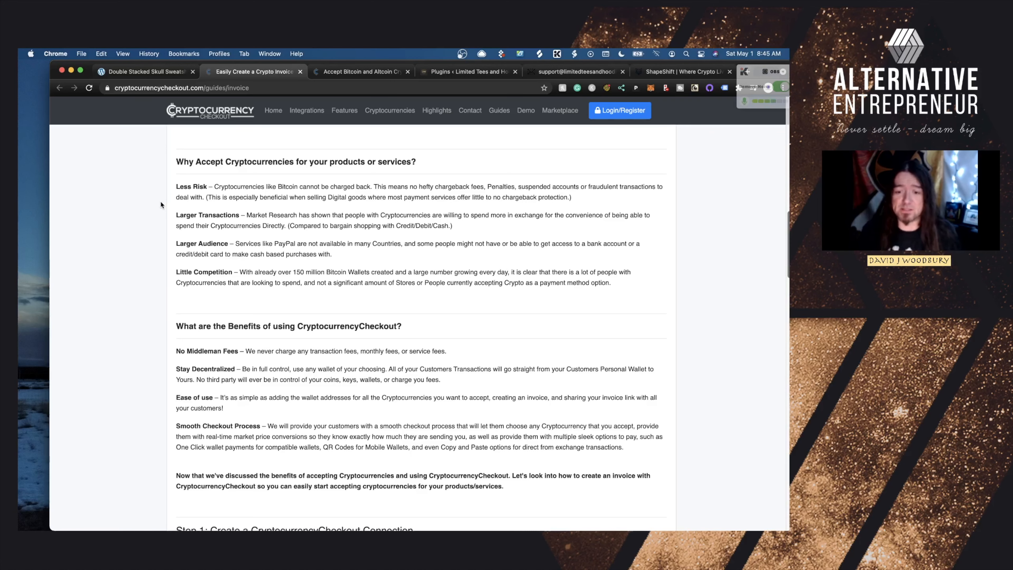
scroll(200, 247, "down", 1)
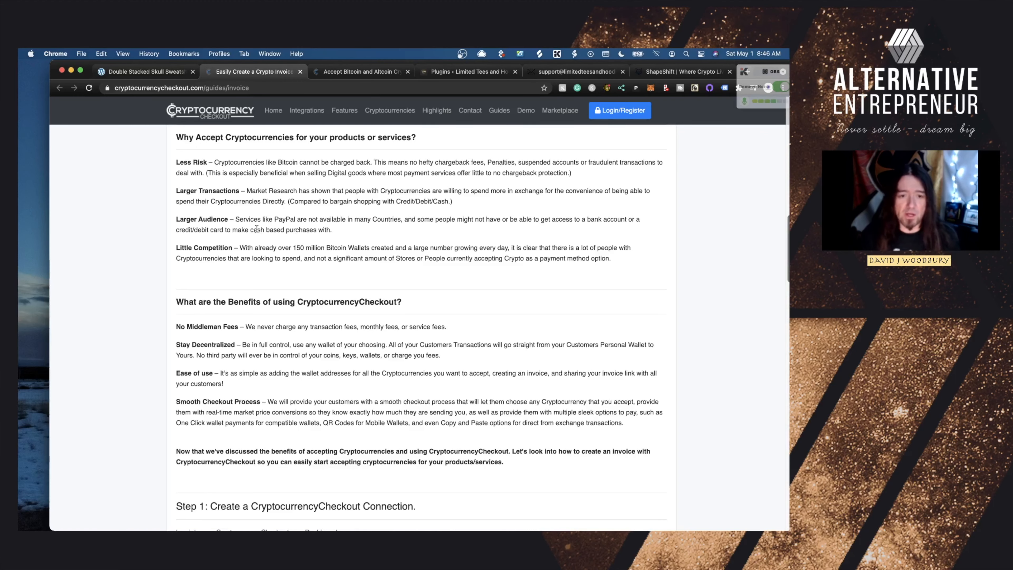
Close the guide and add the Double Stacked Skull Sweatshirt to the cart
left_click(300, 72)
left_click(143, 71)
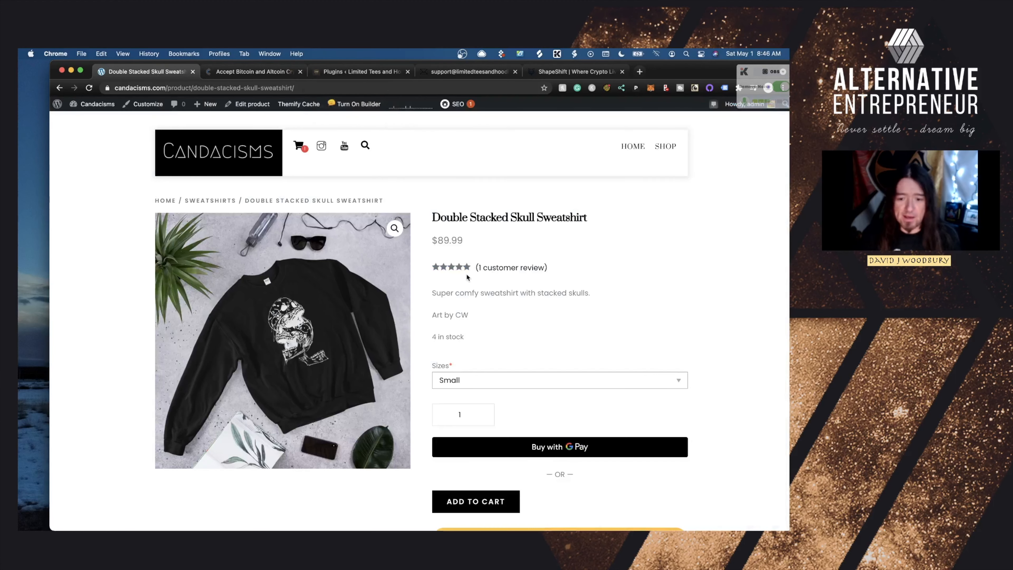
scroll(468, 277, "down", 5)
scroll(431, 270, "up", 1)
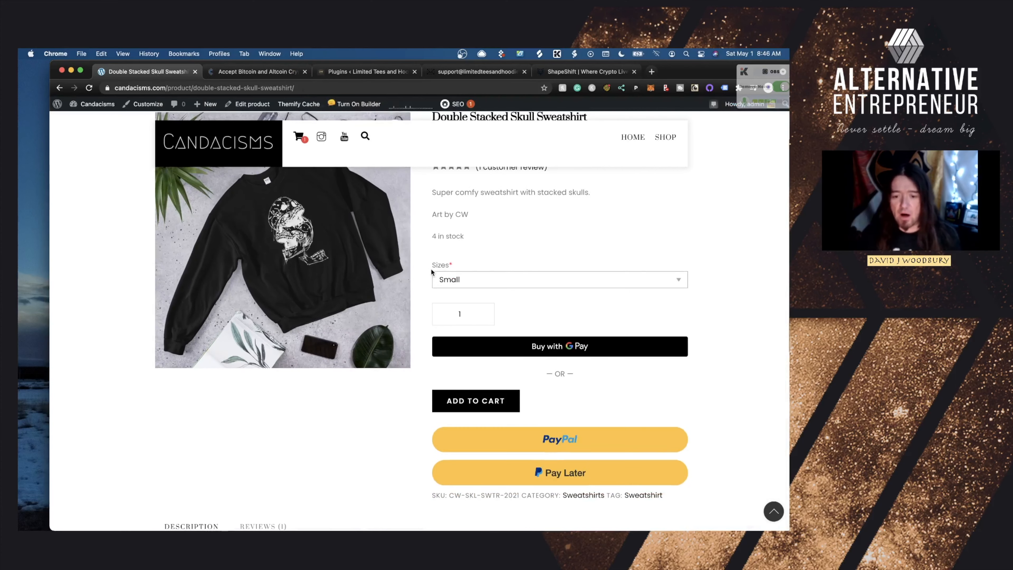
scroll(431, 269, "down", 2)
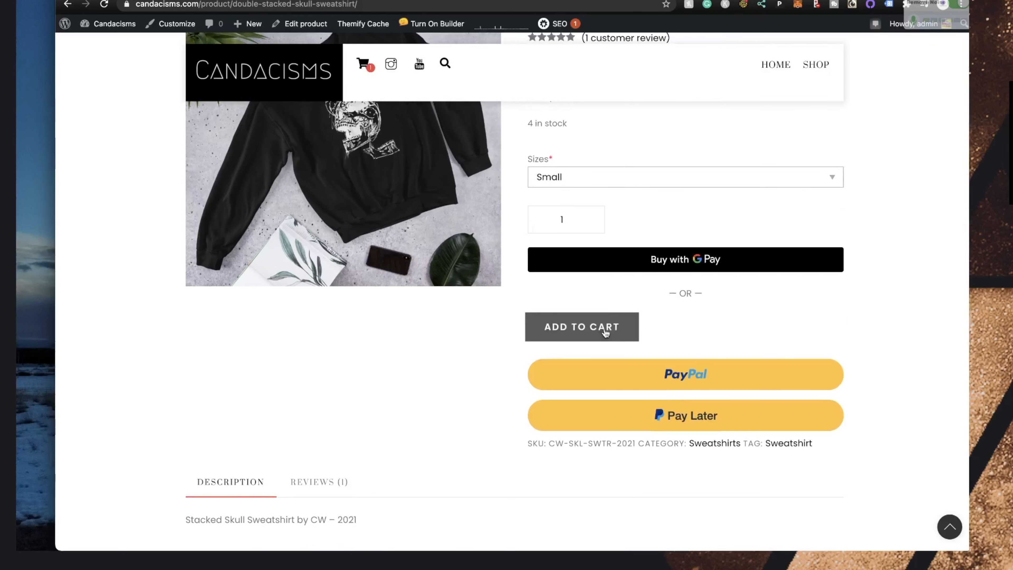
left_click(479, 354)
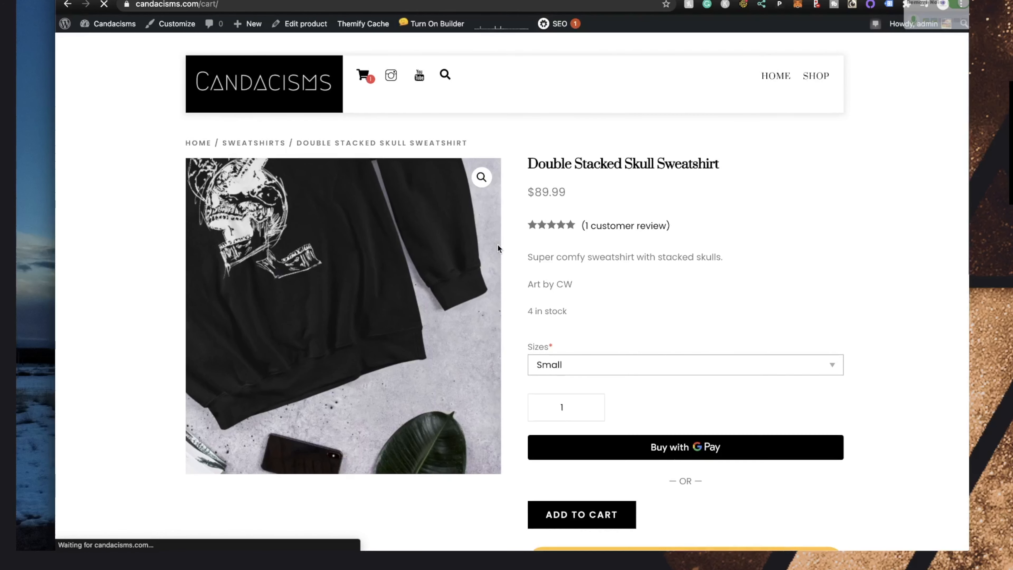
Adjust the sweatshirt quantity in the cart and move down to checkout
left_click(526, 301)
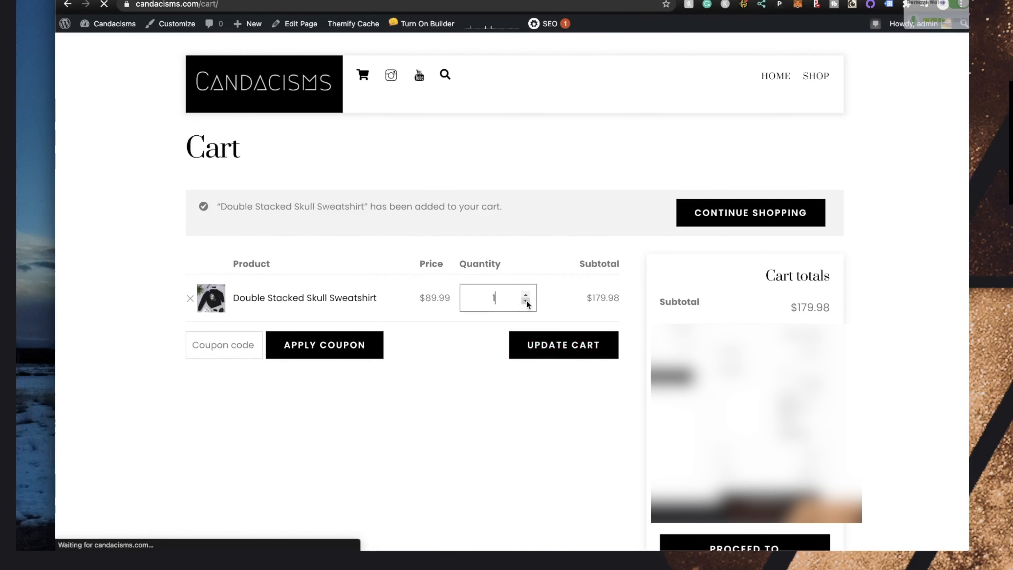
scroll(388, 311, "down", 3)
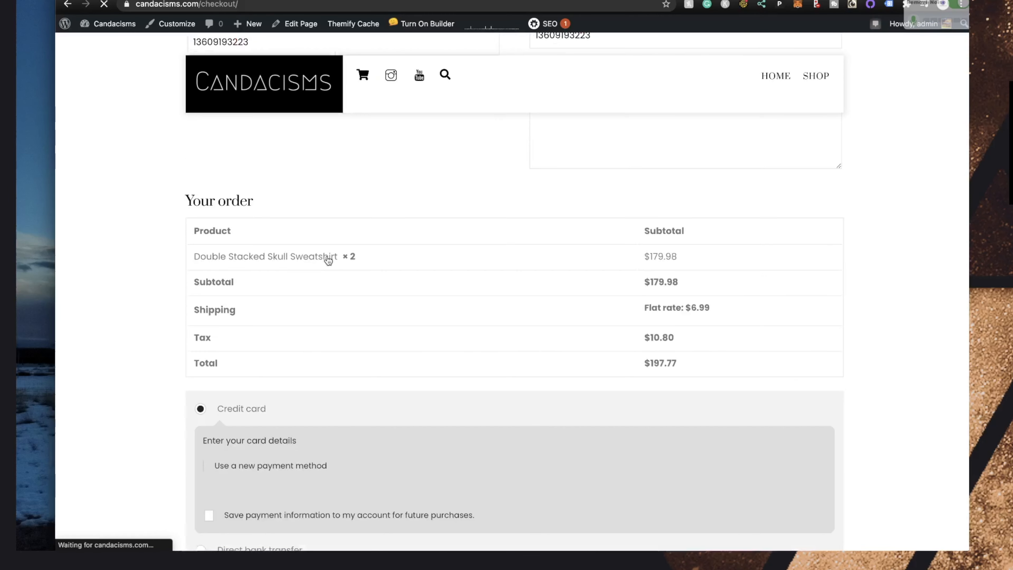
scroll(328, 260, "down", 5)
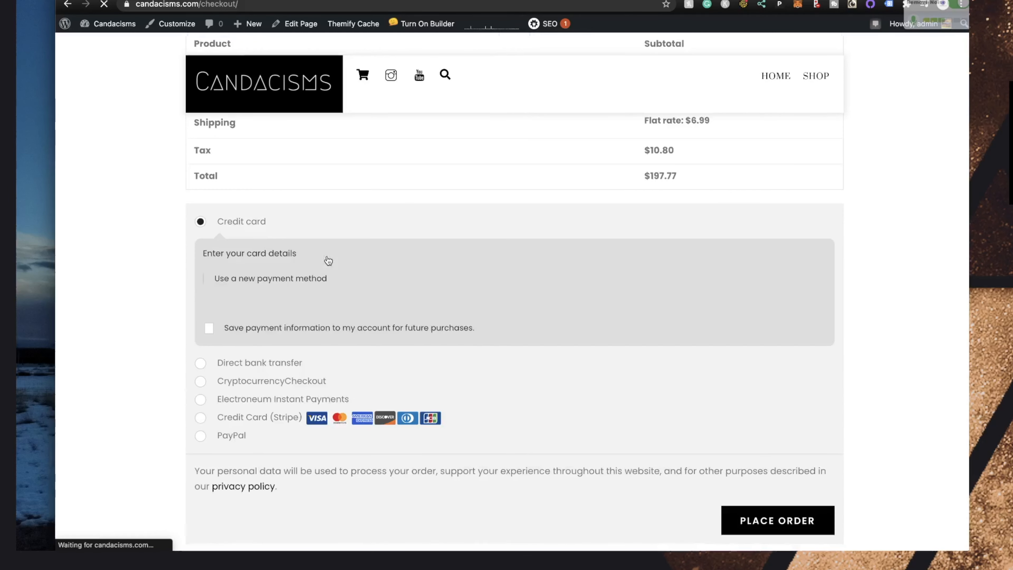
scroll(328, 260, "down", 2)
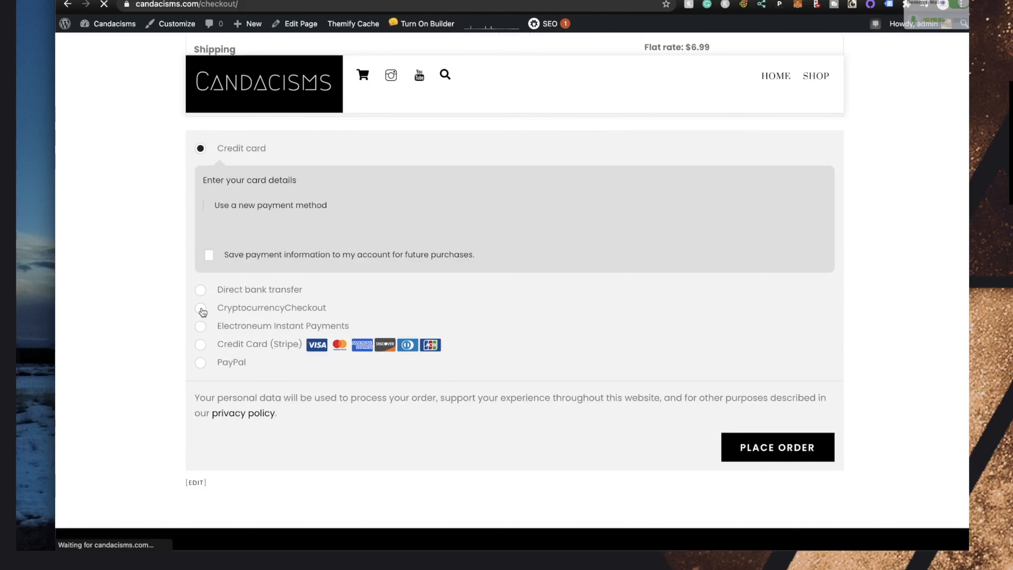
Choose CryptocurrencyCheckout as the payment method and place the $197.77 order
left_click(201, 310)
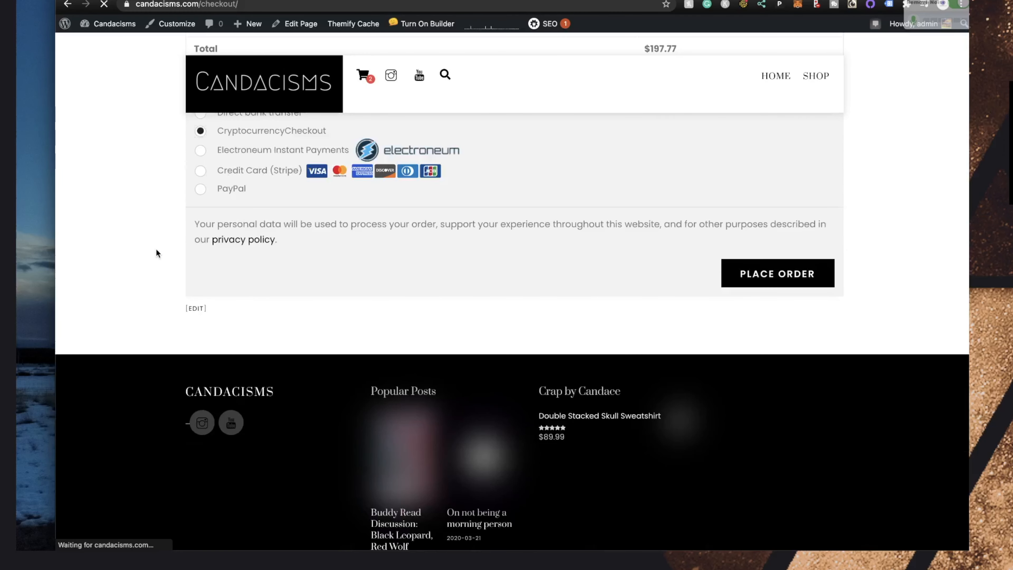
scroll(157, 253, "up", 10)
scroll(598, 304, "up", 5)
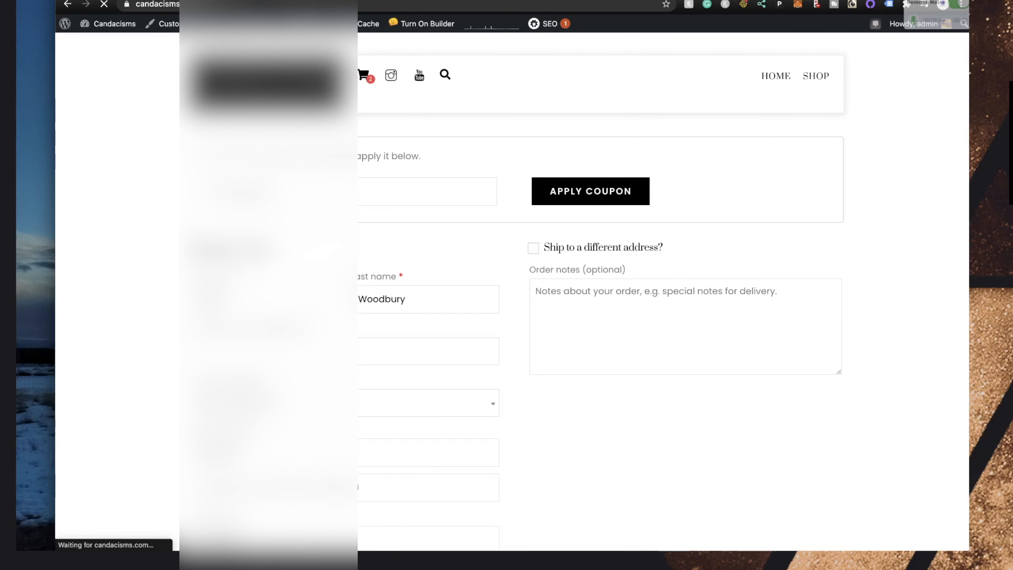
scroll(598, 304, "down", 5)
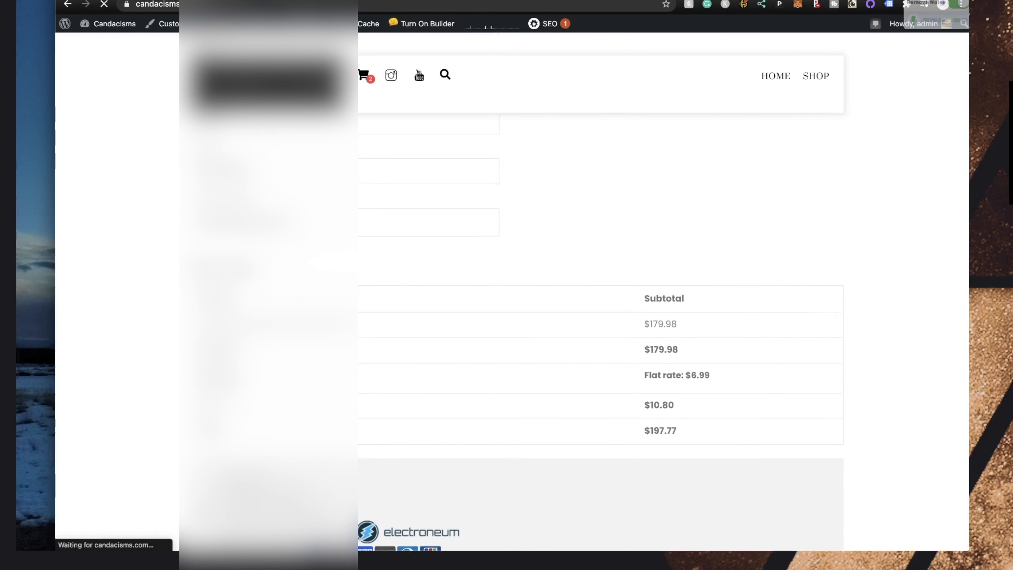
scroll(775, 518, "down", 3)
left_click(776, 518)
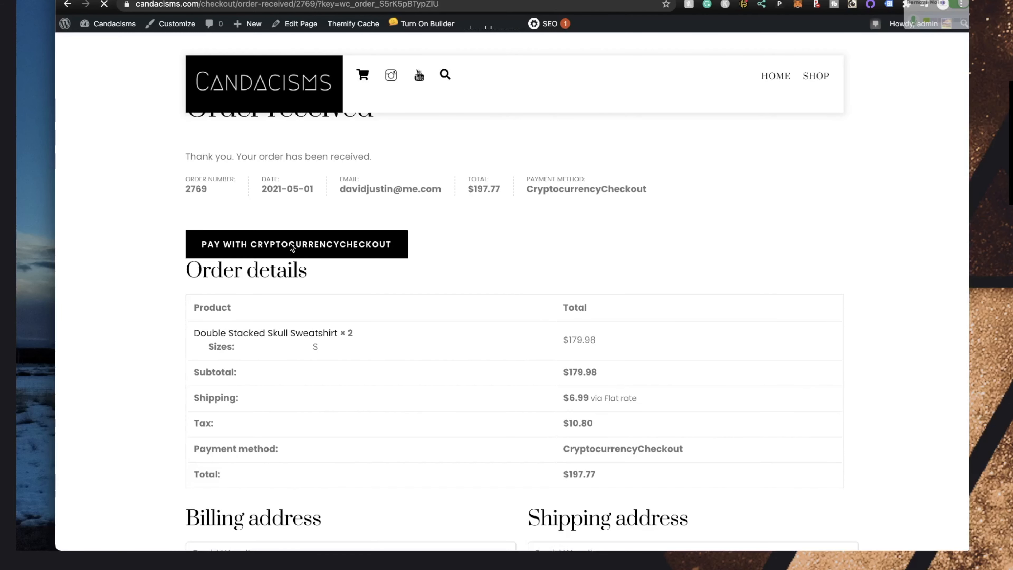
Pay via CryptocurrencyCheckout, pass store and wallet verification, and continue to BTC/ETH/XRP payment options
left_click(290, 243)
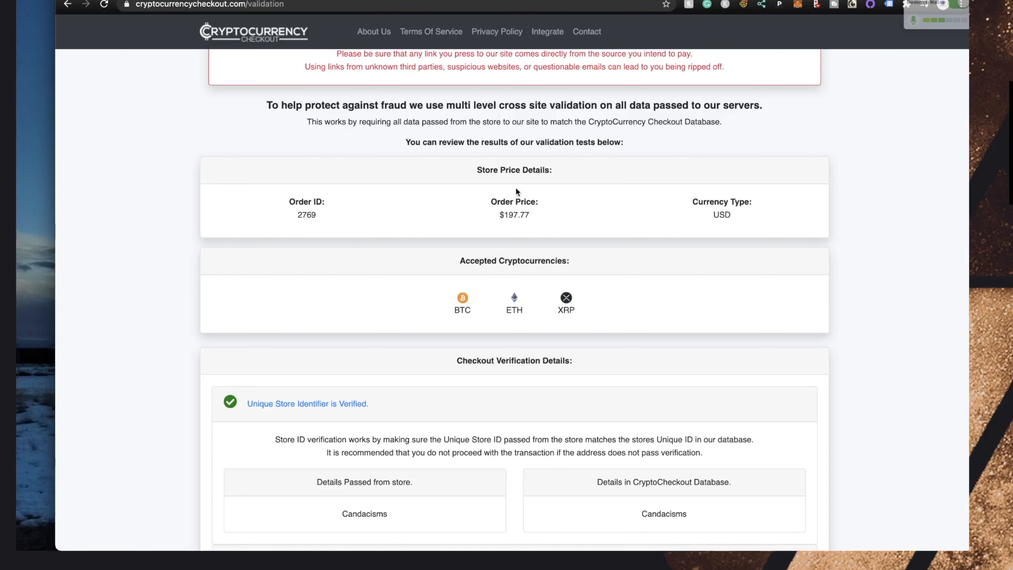
scroll(447, 191, "down", 3)
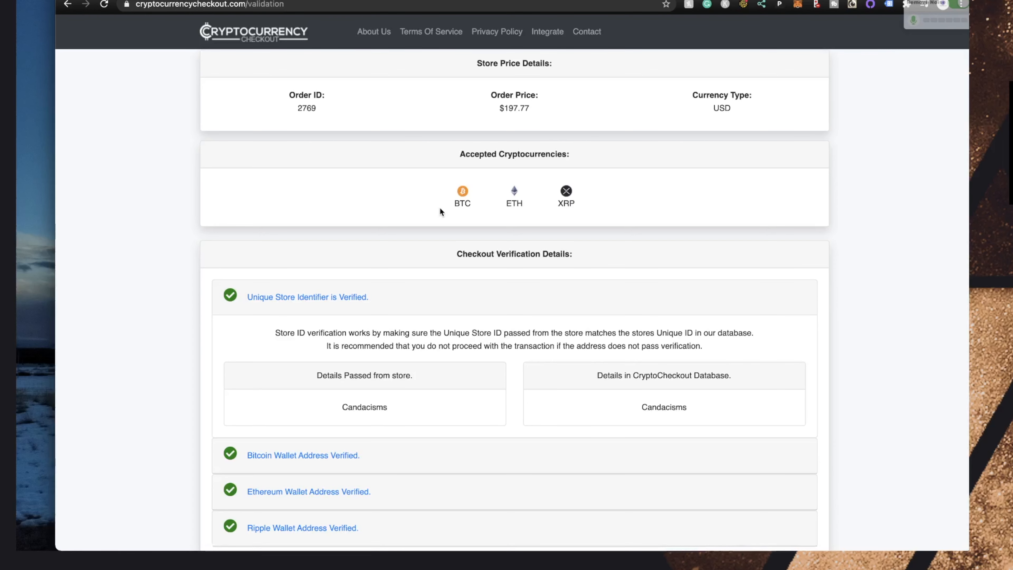
scroll(440, 208, "down", 4)
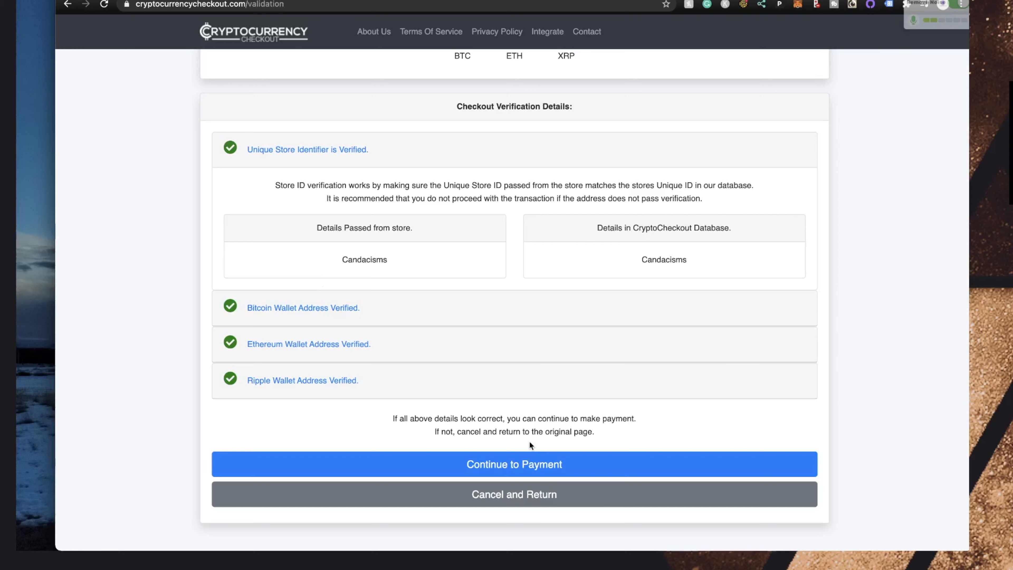
left_click(512, 465)
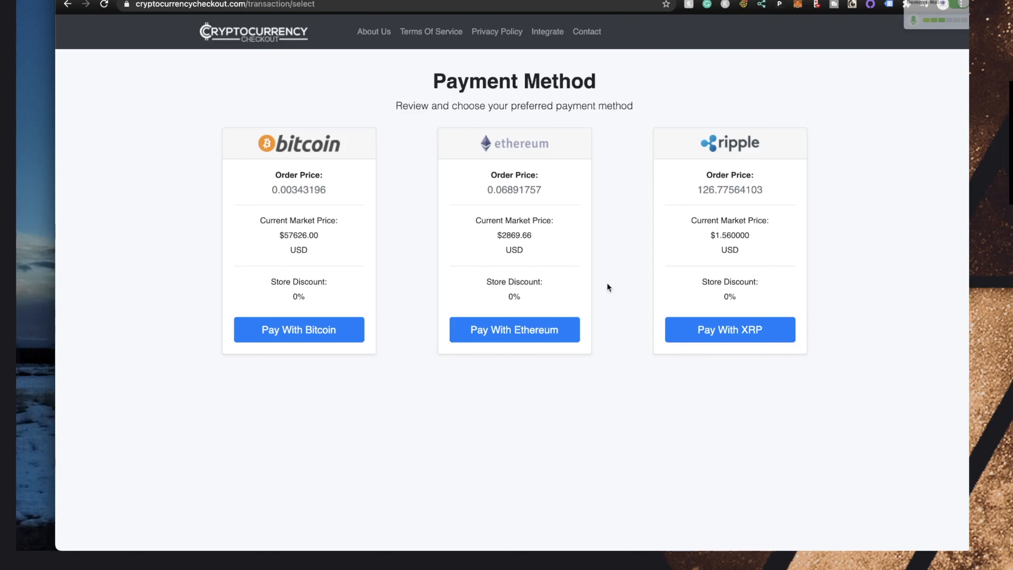
Choose Bitcoin and show the QR code and address for paying 0.00343196 BTC
left_click(281, 331)
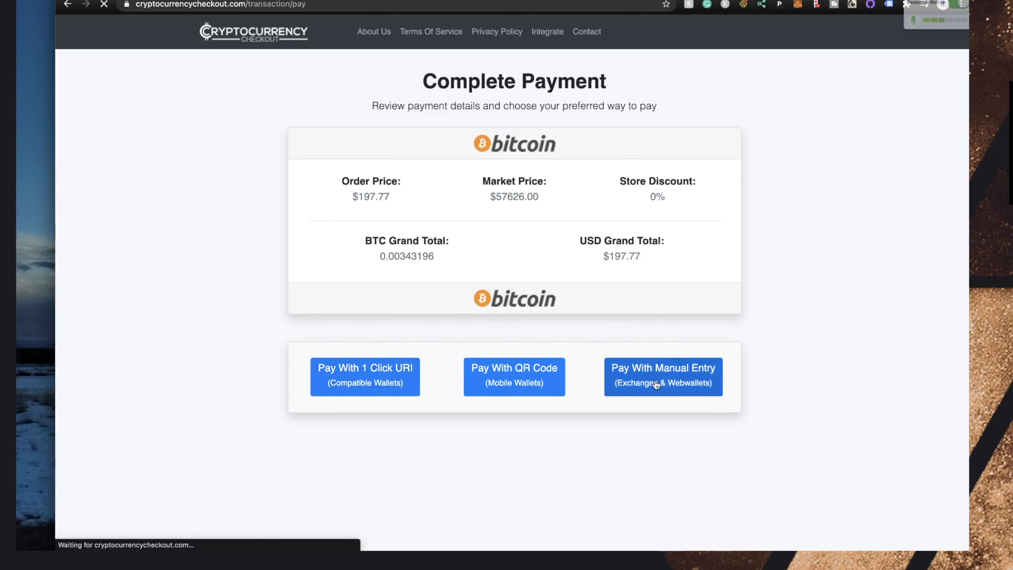
left_click(502, 372)
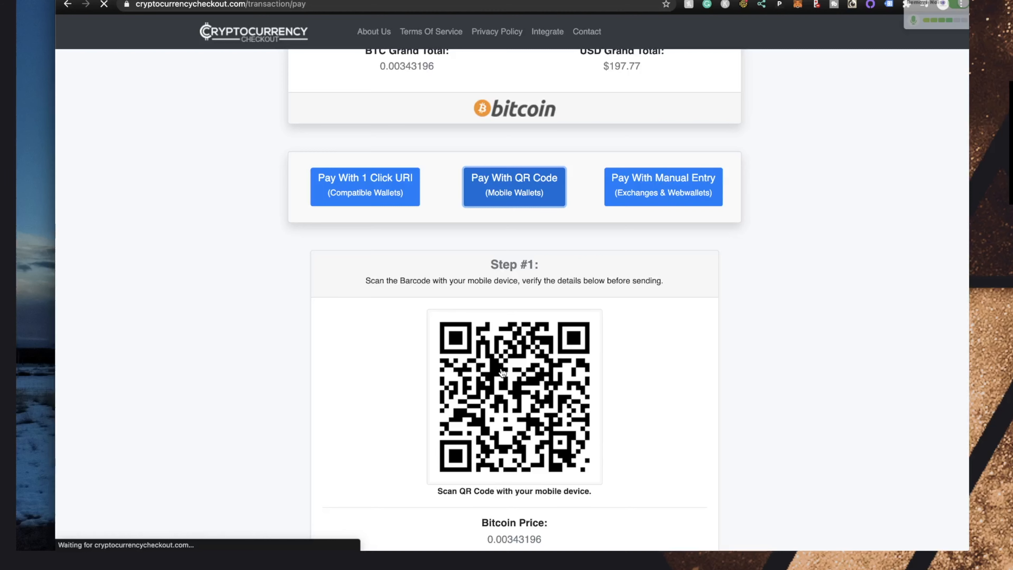
scroll(503, 372, "down", 2)
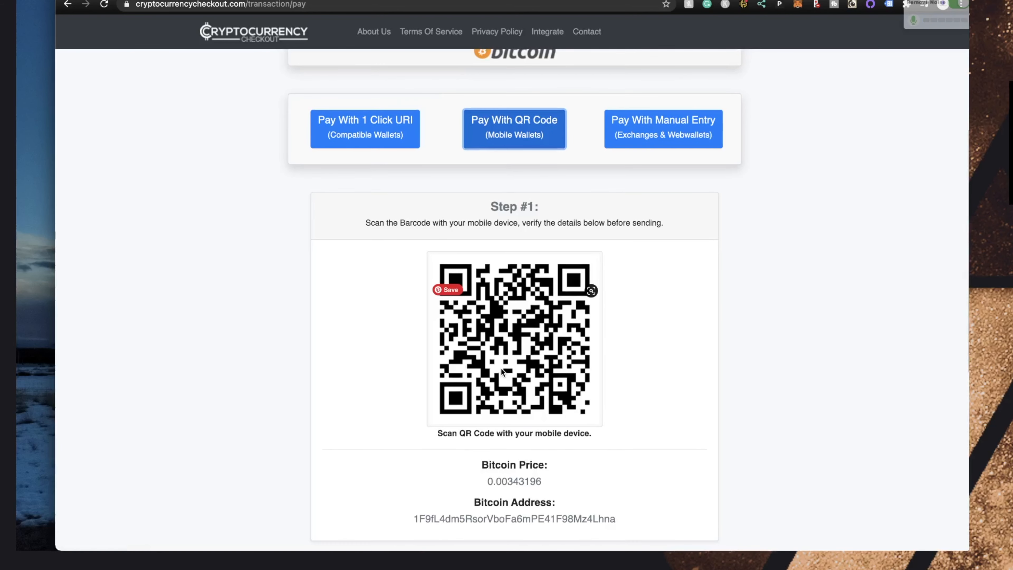
scroll(501, 367, "up", 5)
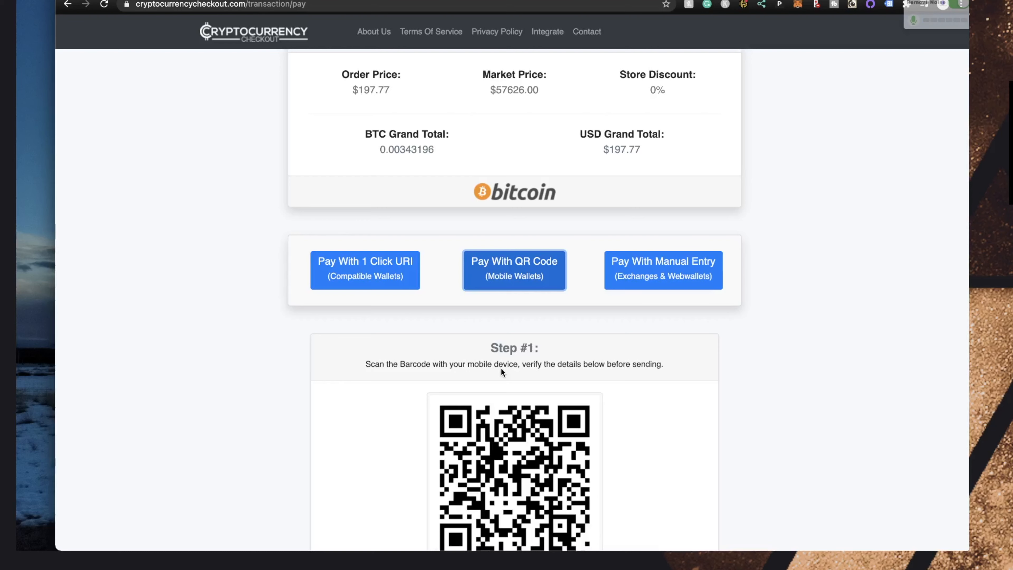
scroll(501, 368, "down", 4)
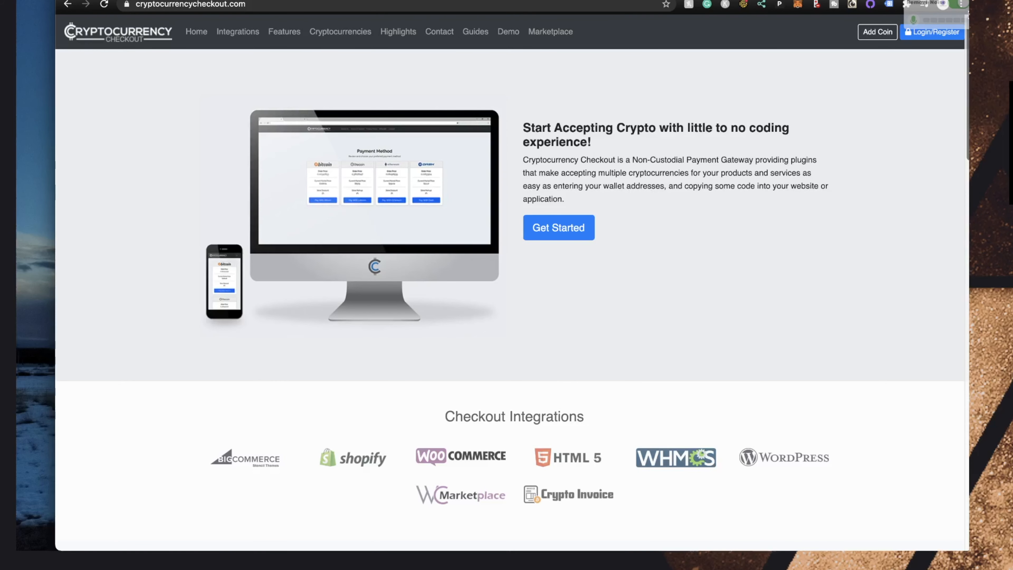
On the account login page, fill in e-mail and password, then choose Register new account
left_click(922, 37)
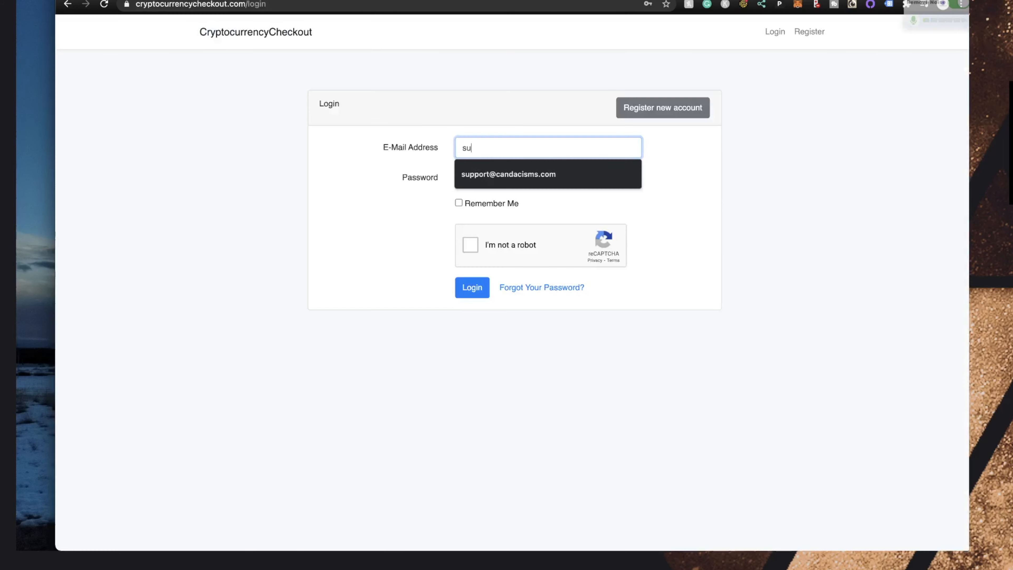
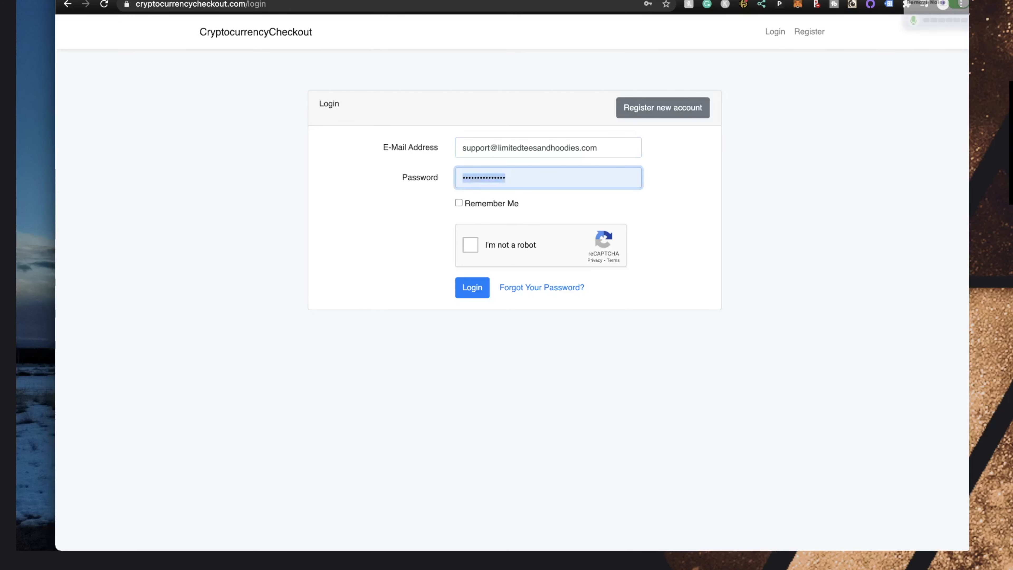
type("•")
left_click(647, 117)
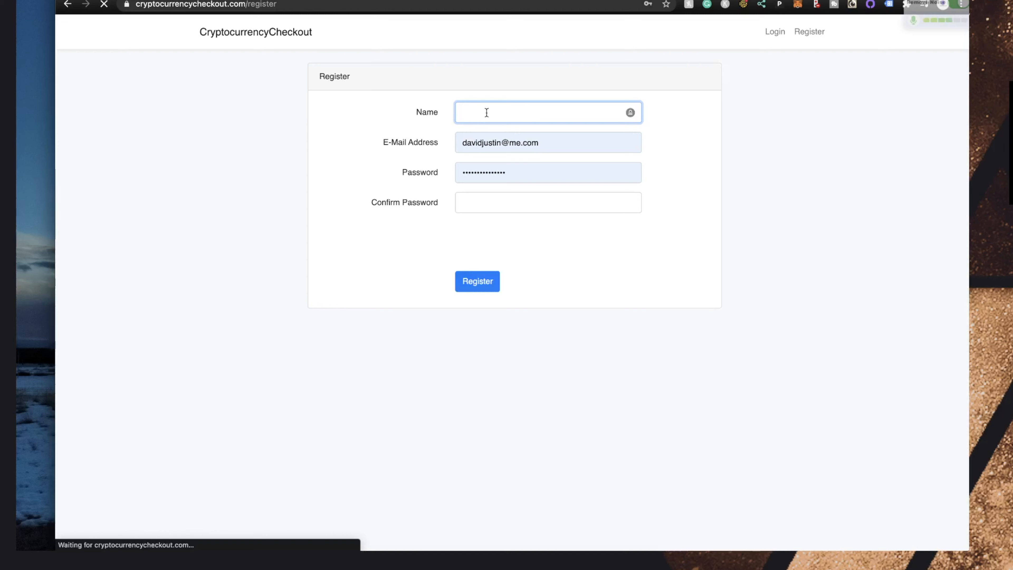
Replace the autofilled e-mail with the store's support e-mail address
left_click(528, 145)
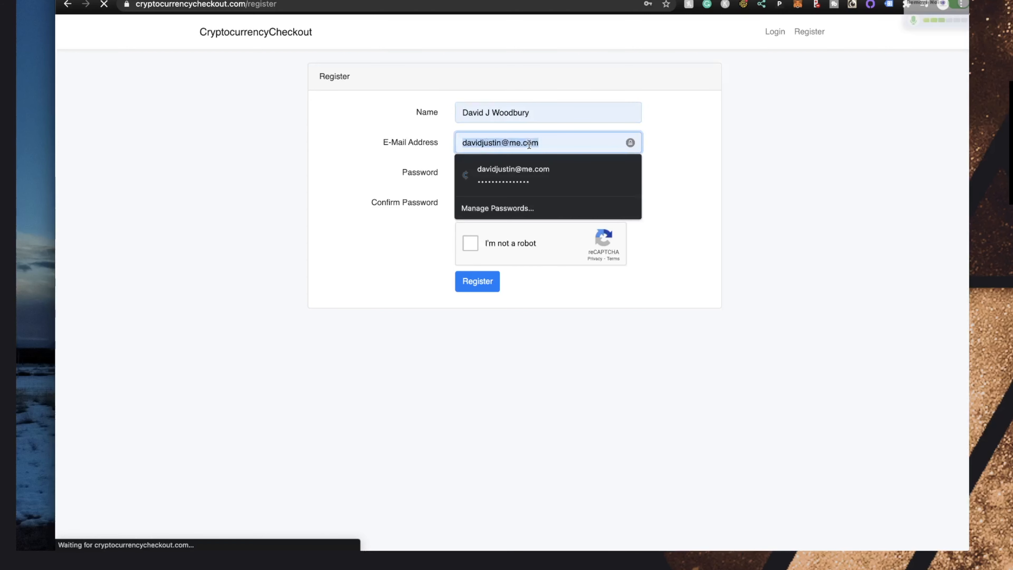
key("BackSpace")
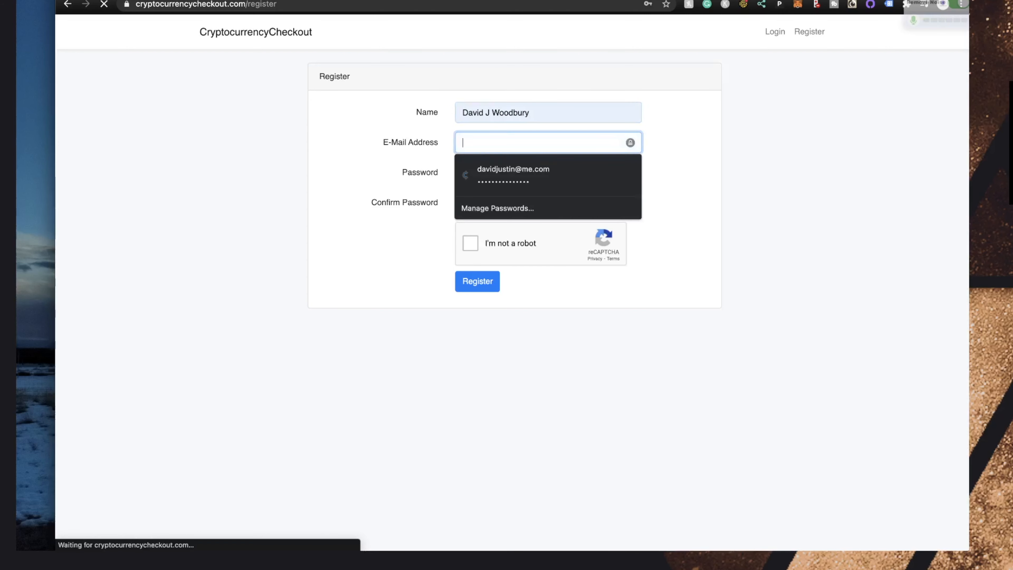
type("limitedteesand")
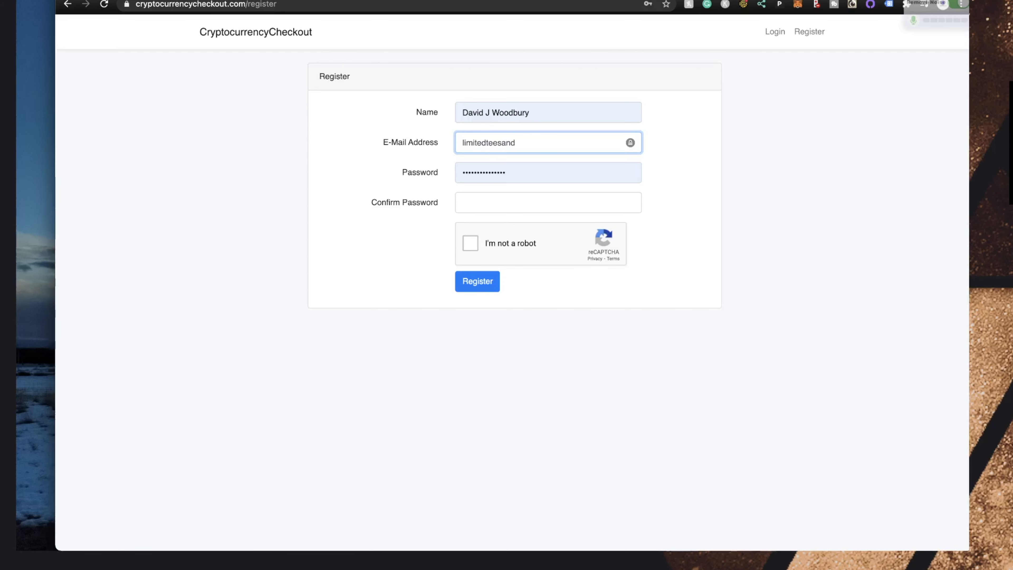
type("hoodies.com")
left_click(462, 143)
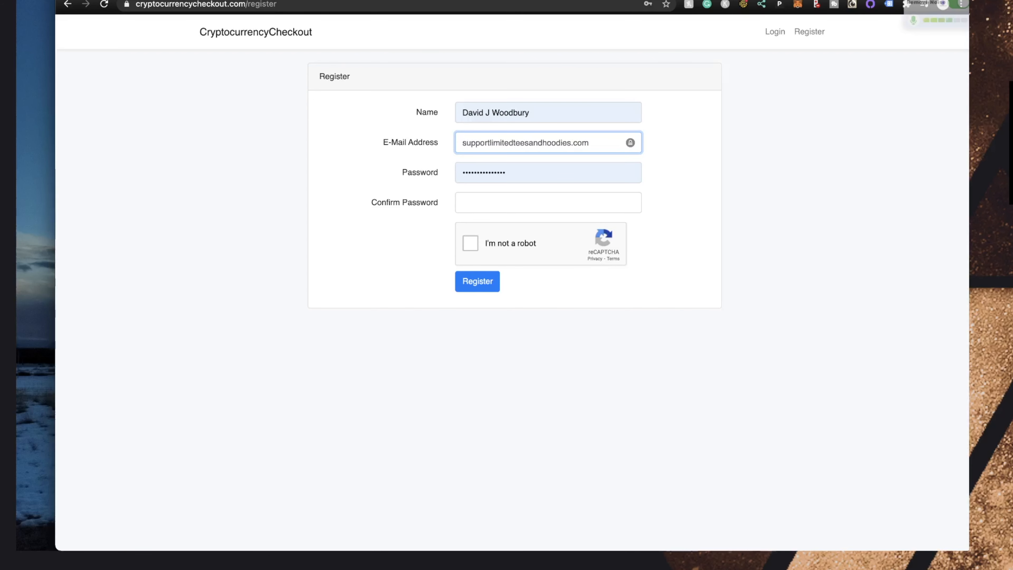
Paste the password confirmation, pass the reCAPTCHA check, and submit the registration
left_click(497, 194)
key("ctrl+v")
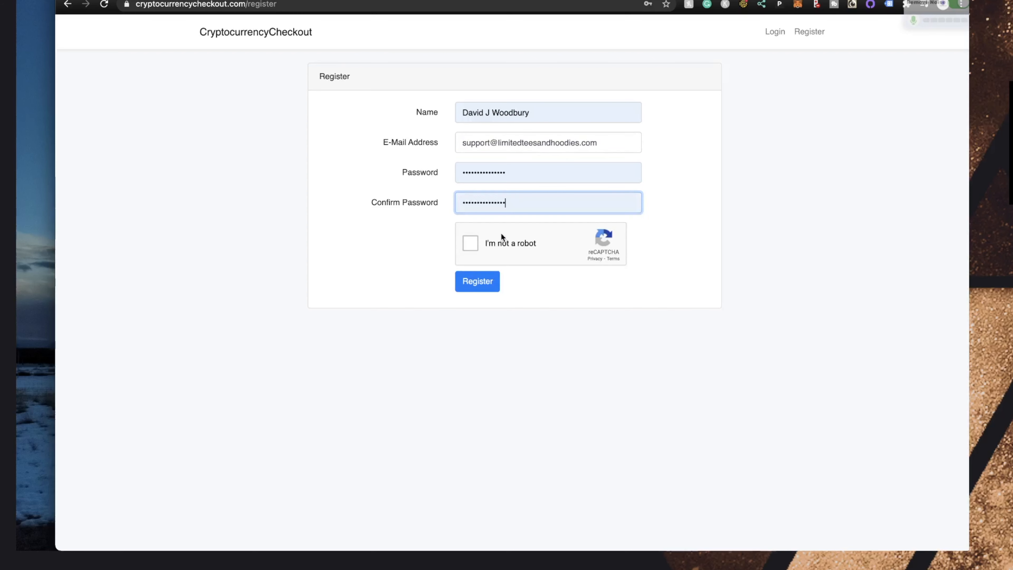
left_click(461, 257)
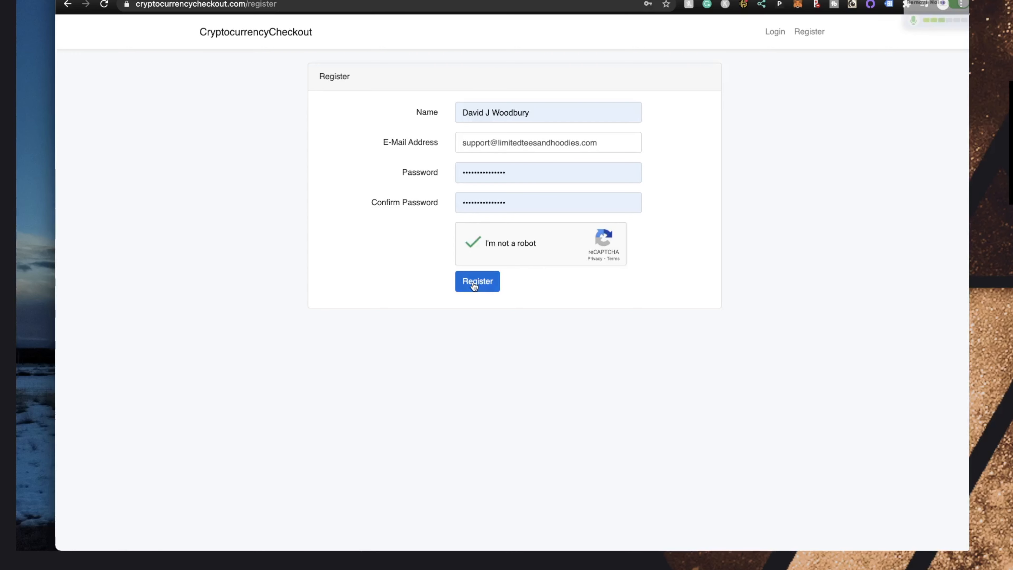
left_click(474, 285)
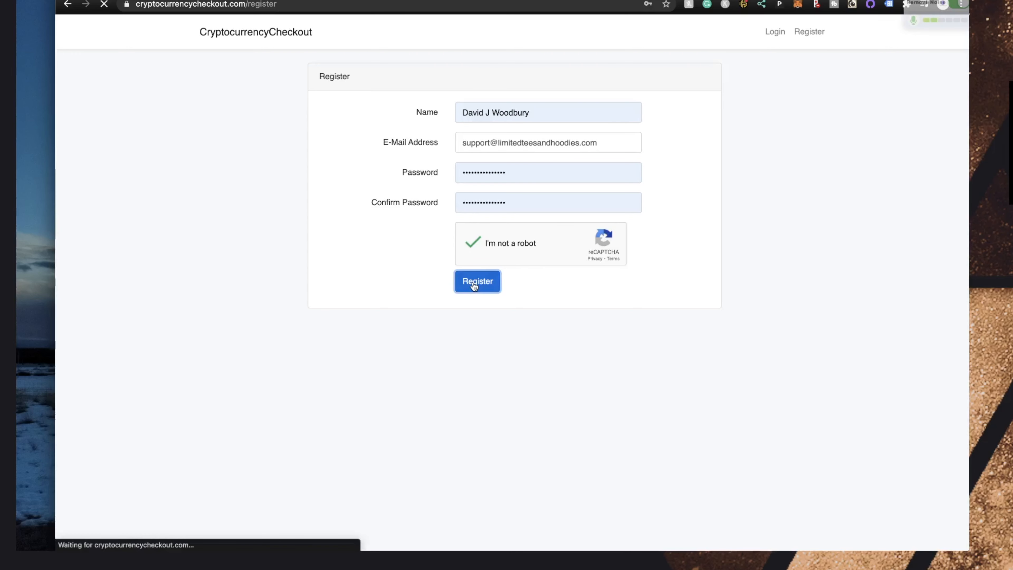
Save the login, verify the account via the e-mail link, and return to WordPress Plugins
left_click(645, 195)
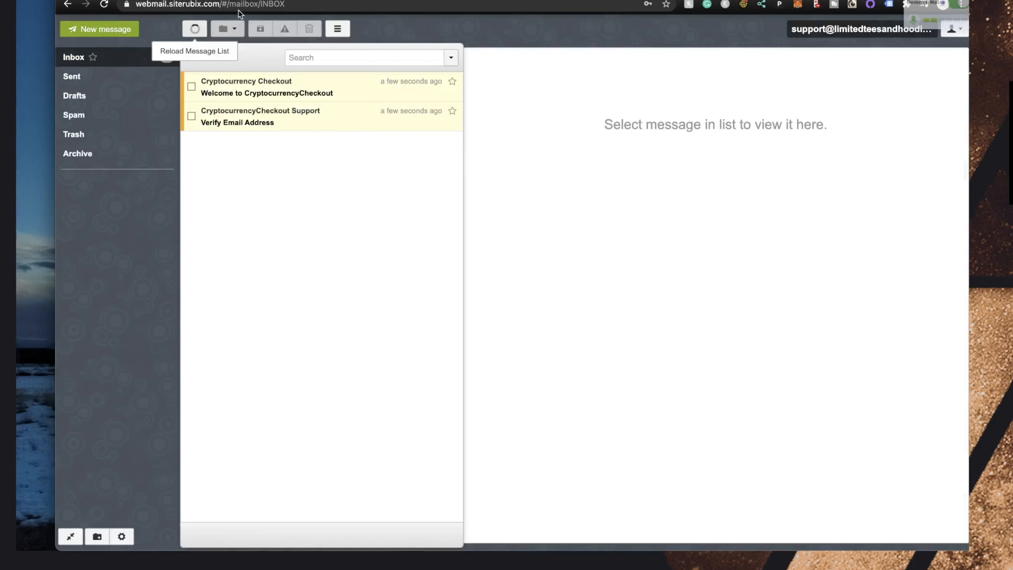
left_click(259, 119)
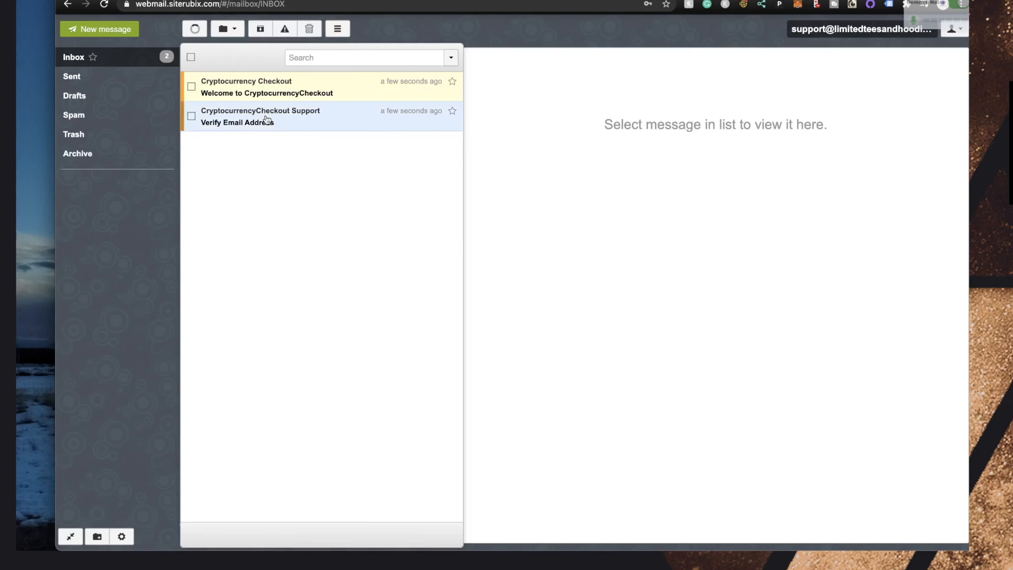
left_click(693, 313)
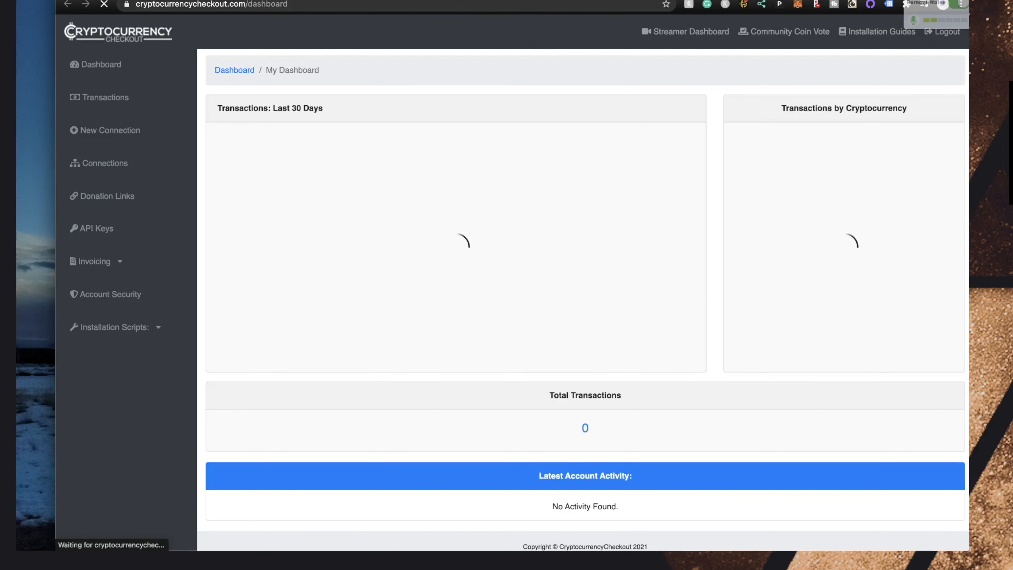
left_click(286, 88)
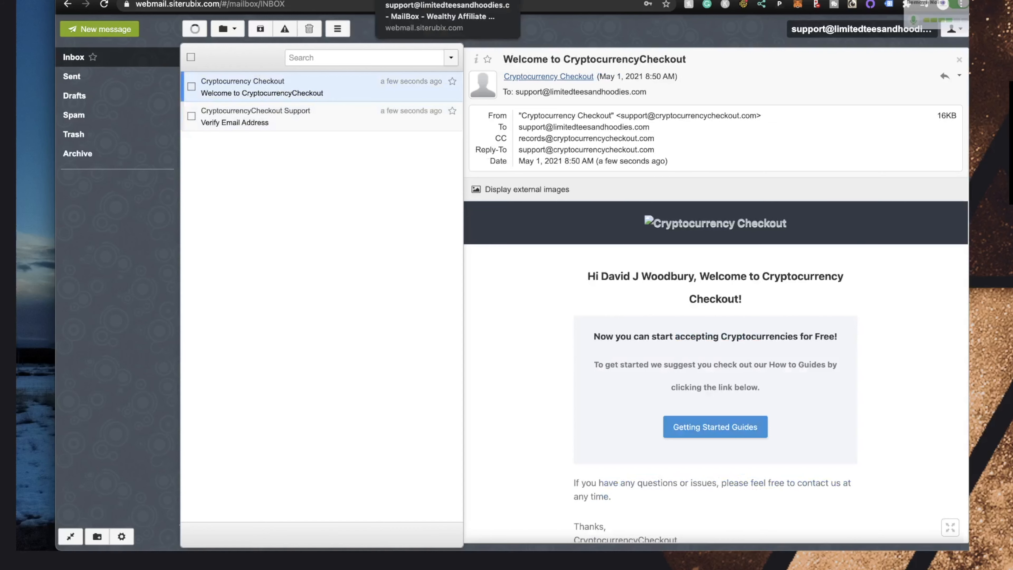
key("ctrl+Tab")
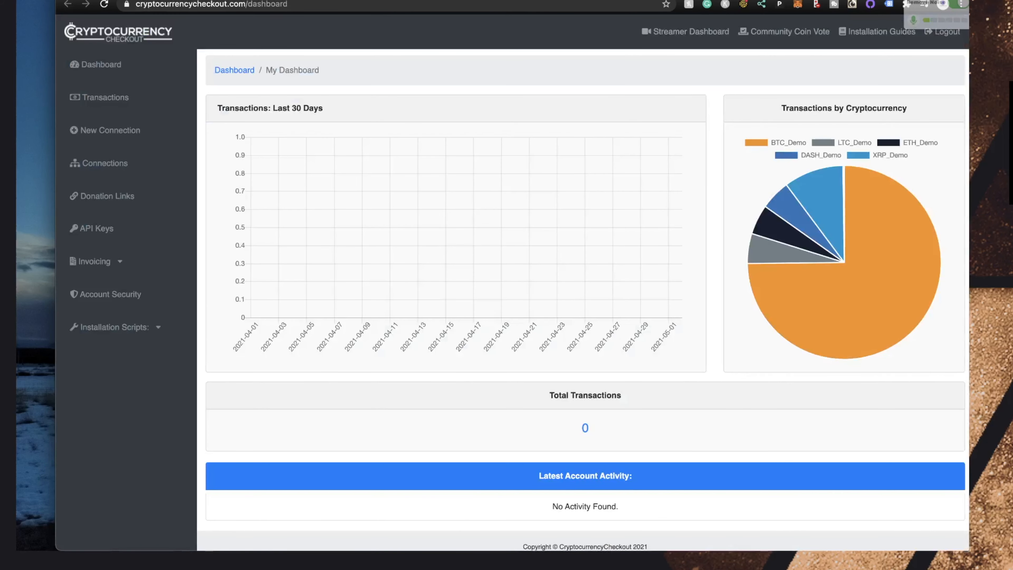
key("ctrl+Tab")
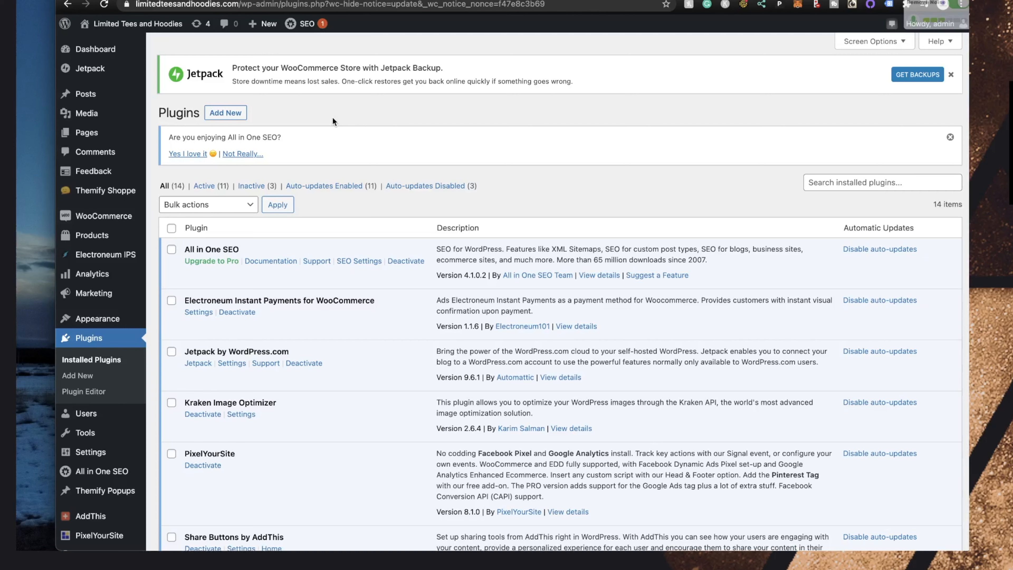
Search 'cryp' under Add New and install the CryptocurrencyCheckout WooCommerce Gateway plugin
left_click(81, 376)
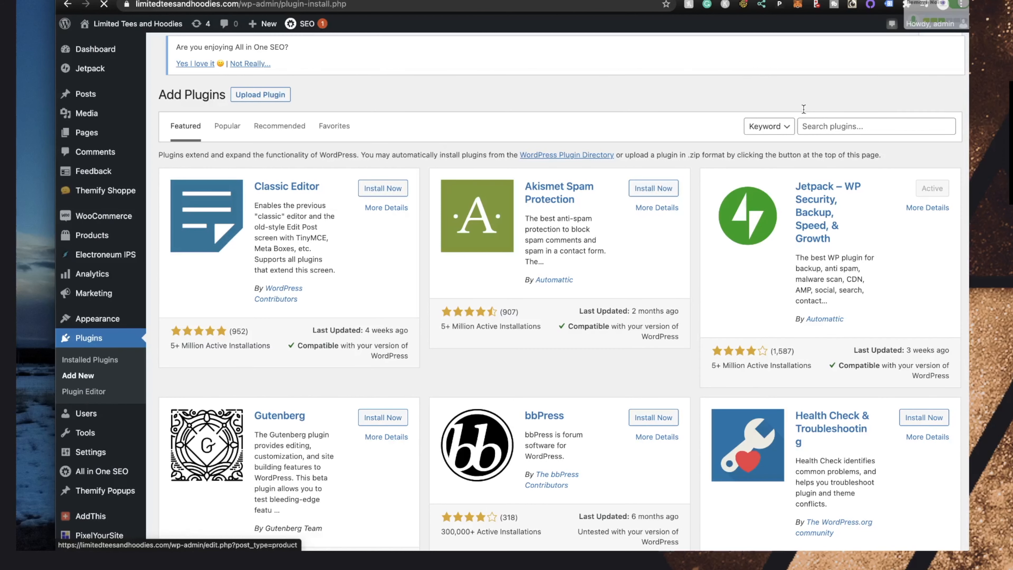
left_click(821, 126)
type("cryp")
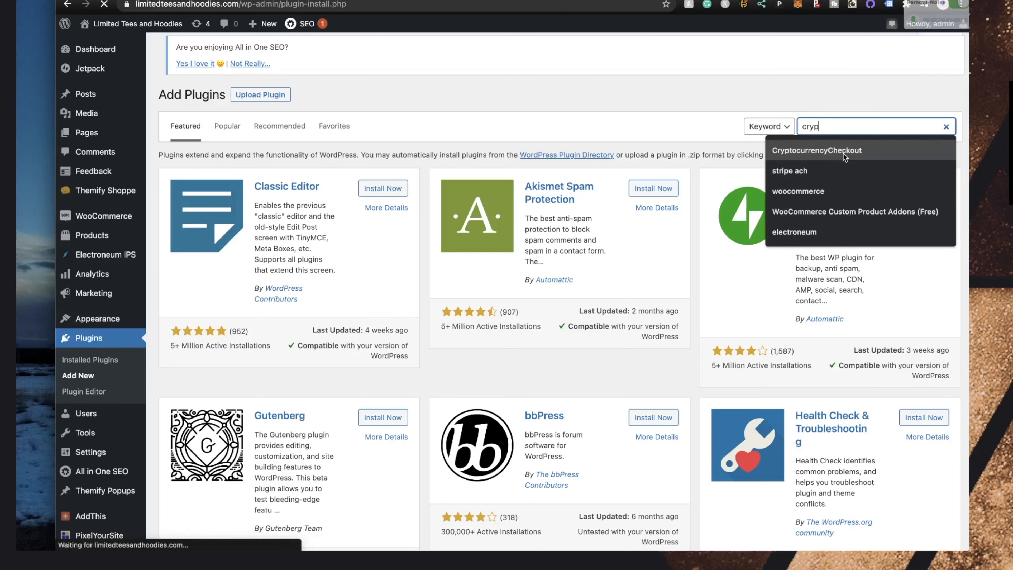
left_click(843, 153)
left_click(372, 252)
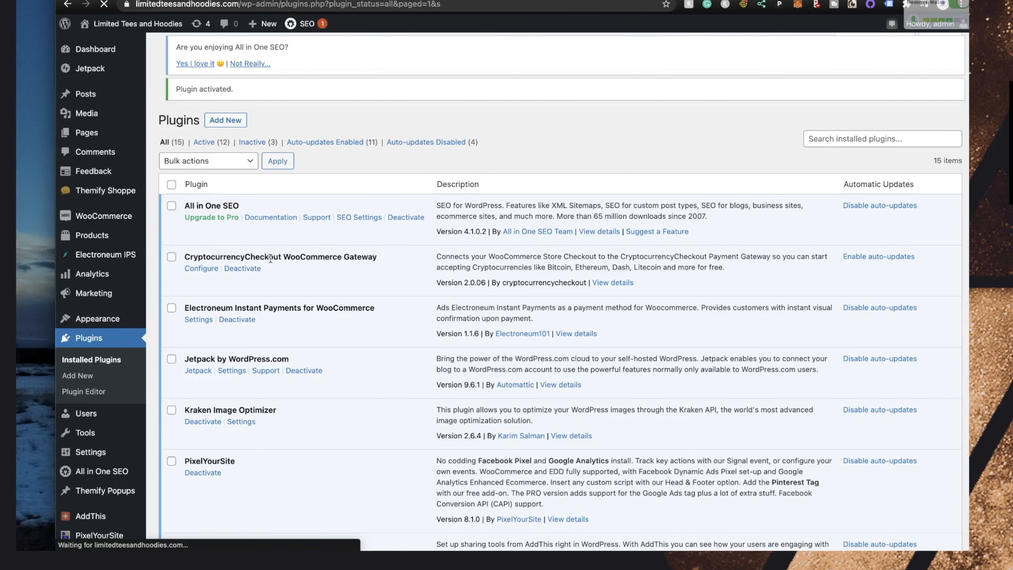
Open the CryptocurrencyCheckout gateway settings and look over its blank fields
left_click(201, 268)
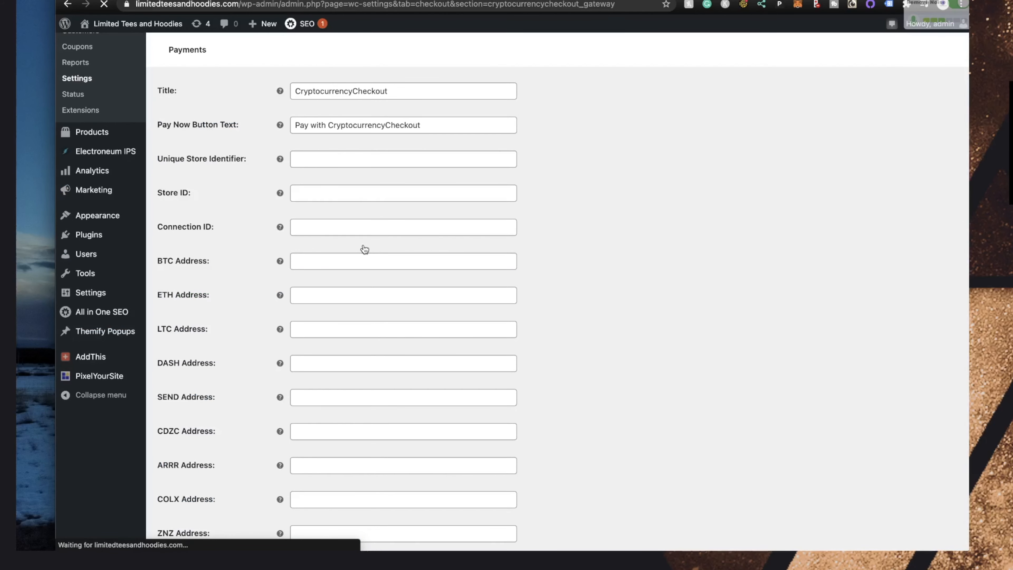
scroll(307, 183, "down", 3)
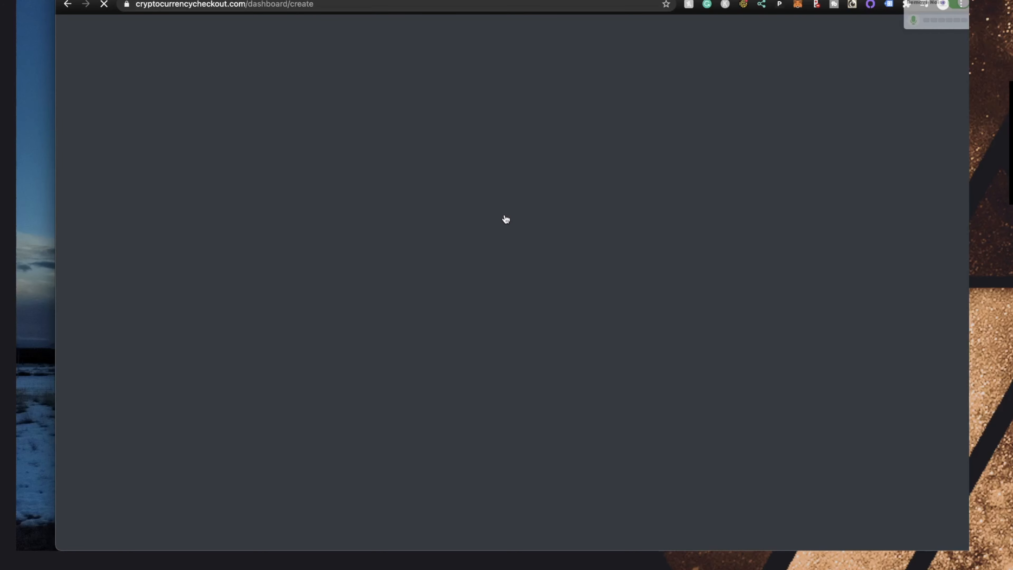
Name the store LimitedTeesandHoodies, use US Dollars, existing shipping details, and eligible-wallet monitoring
type("LimitedTeesandHoodies")
left_click(324, 222)
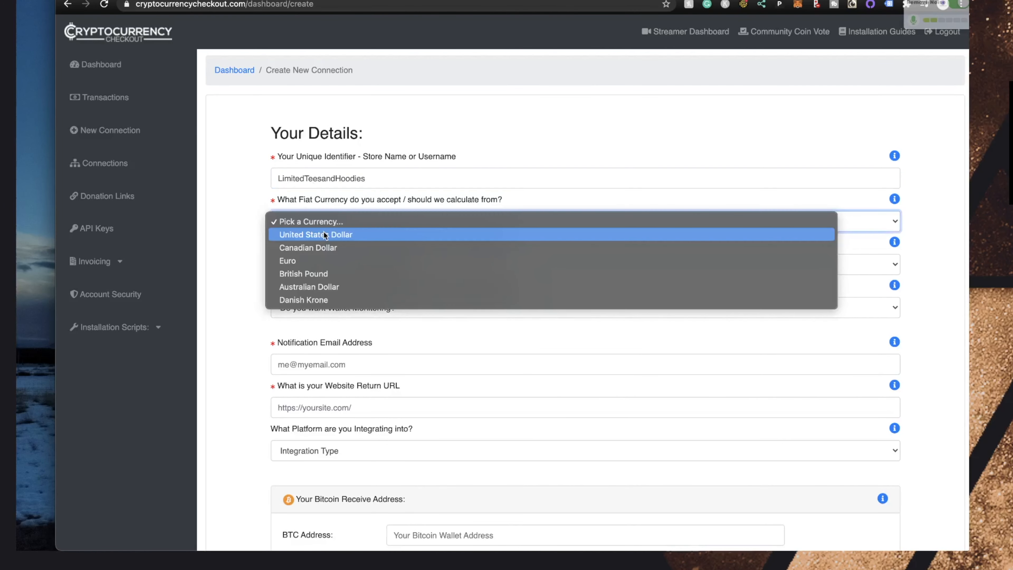
left_click(324, 234)
left_click(334, 266)
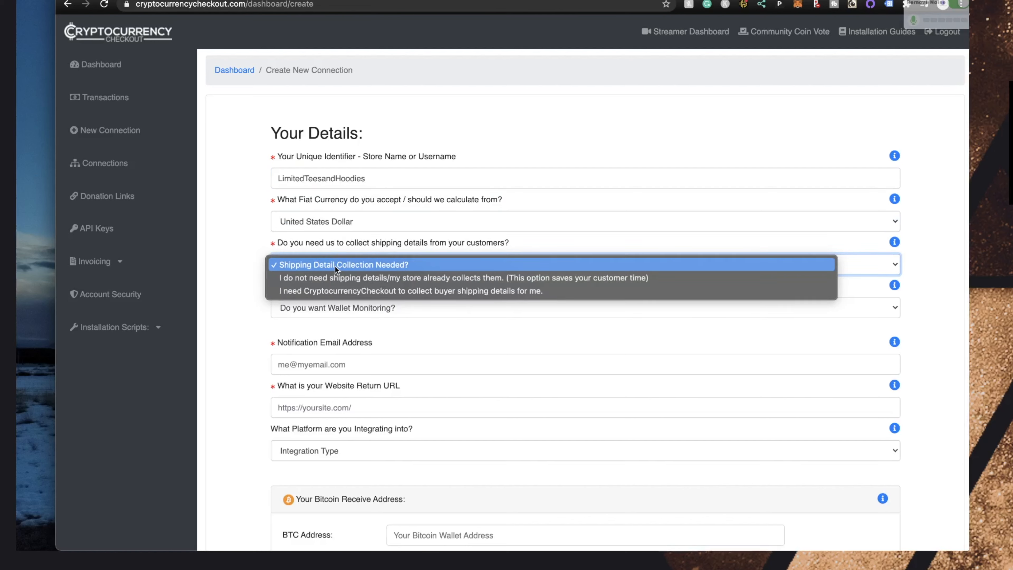
left_click(324, 277)
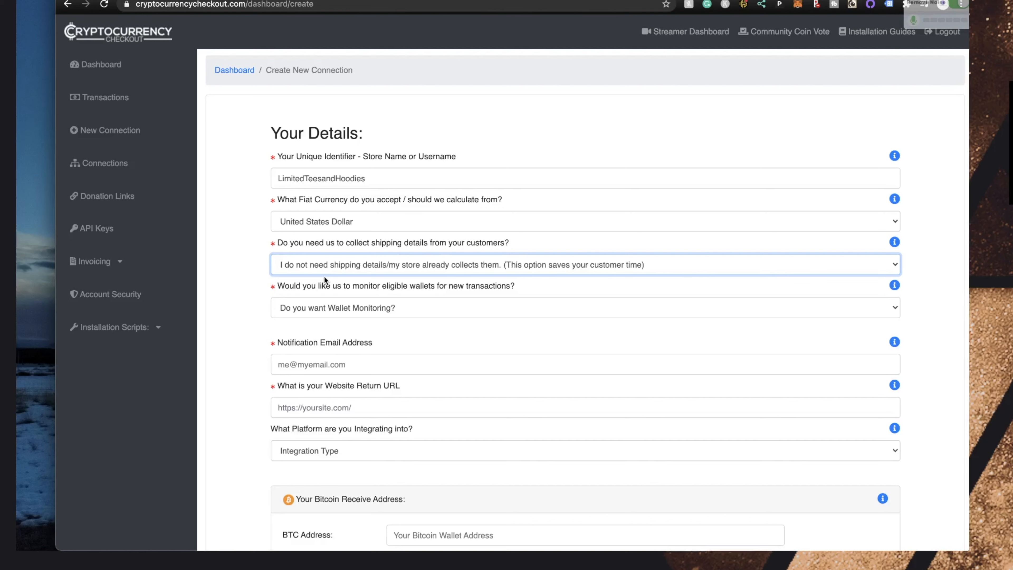
left_click(304, 308)
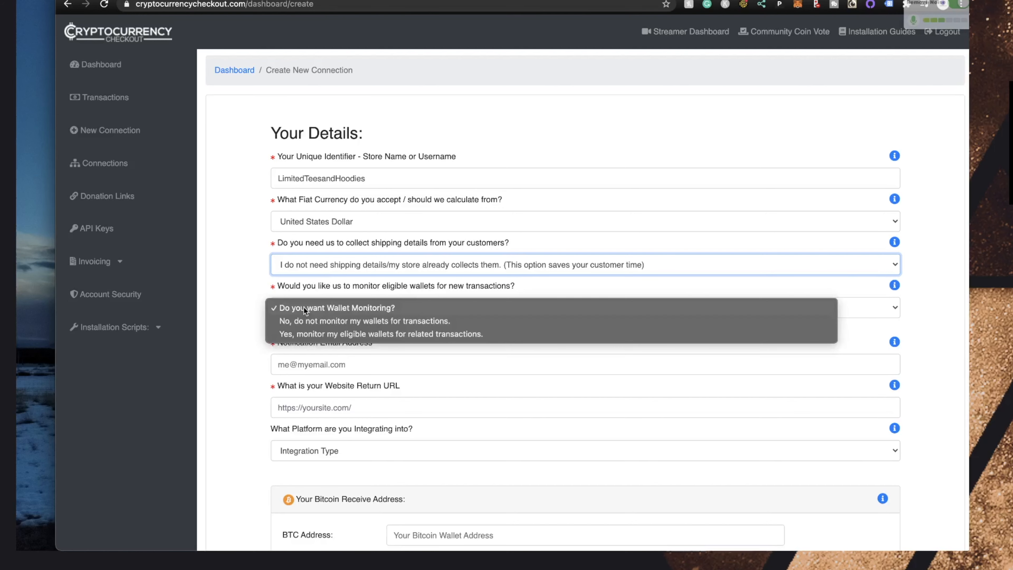
left_click(299, 333)
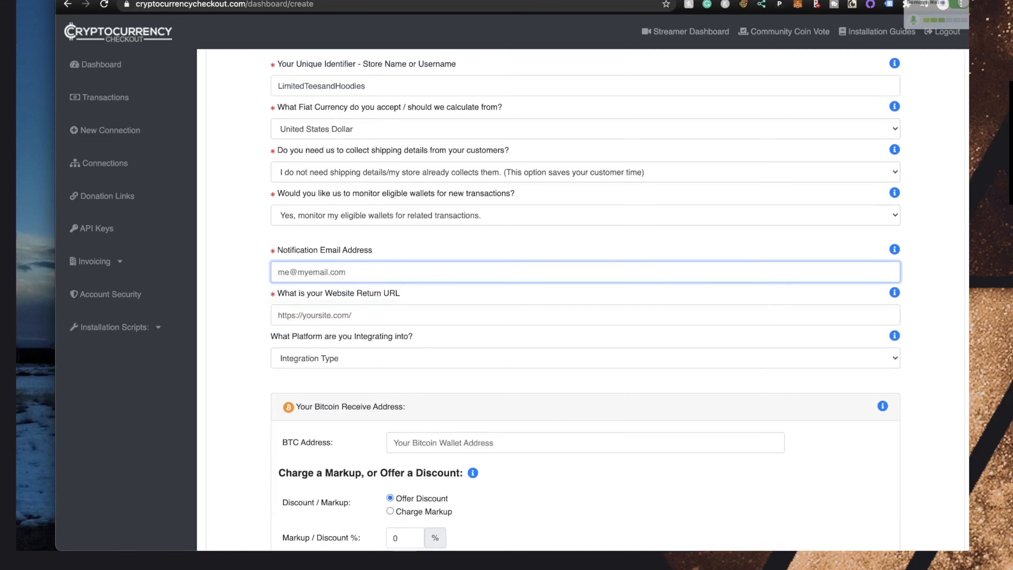
key("Tab")
type("https://limitedteesandhoodi")
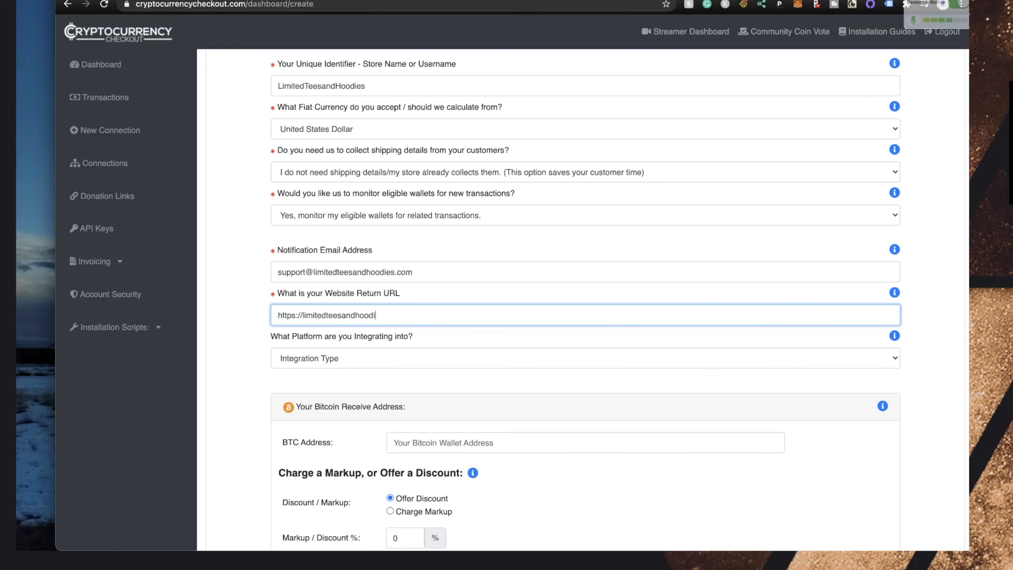
type("es.com")
key("Tab")
left_click(308, 361)
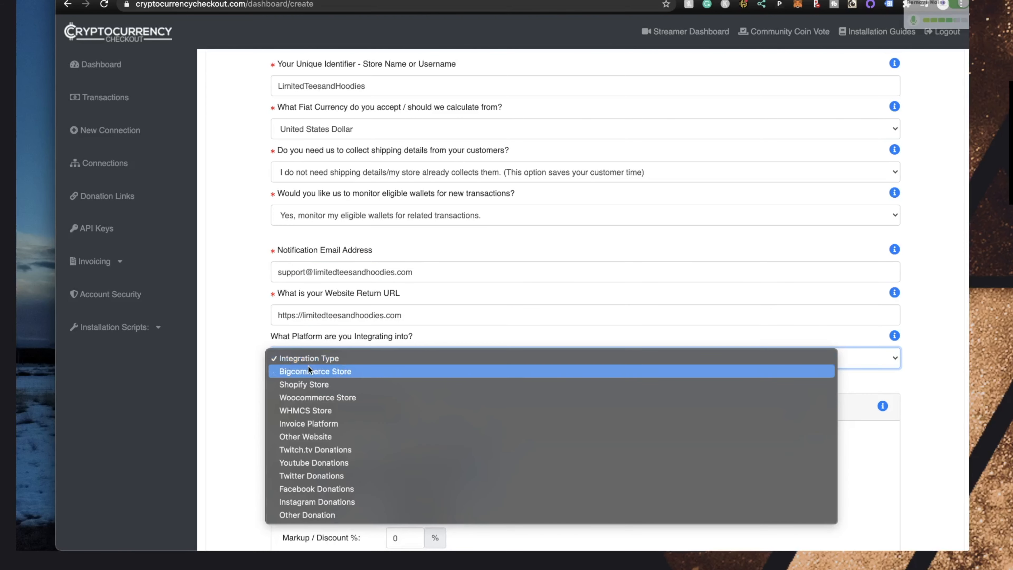
left_click(291, 397)
scroll(232, 317, "down", 5)
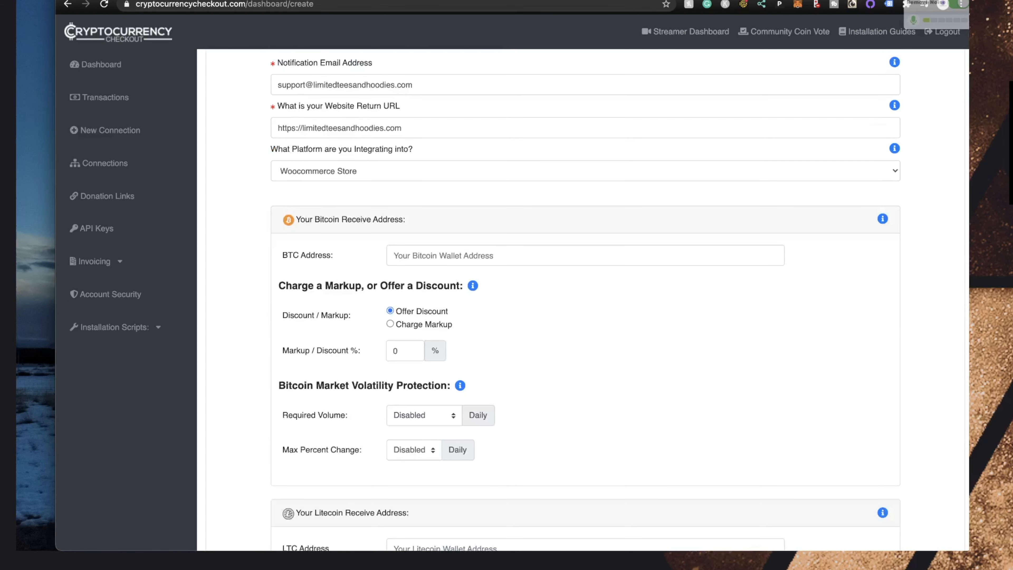
left_click(649, 0)
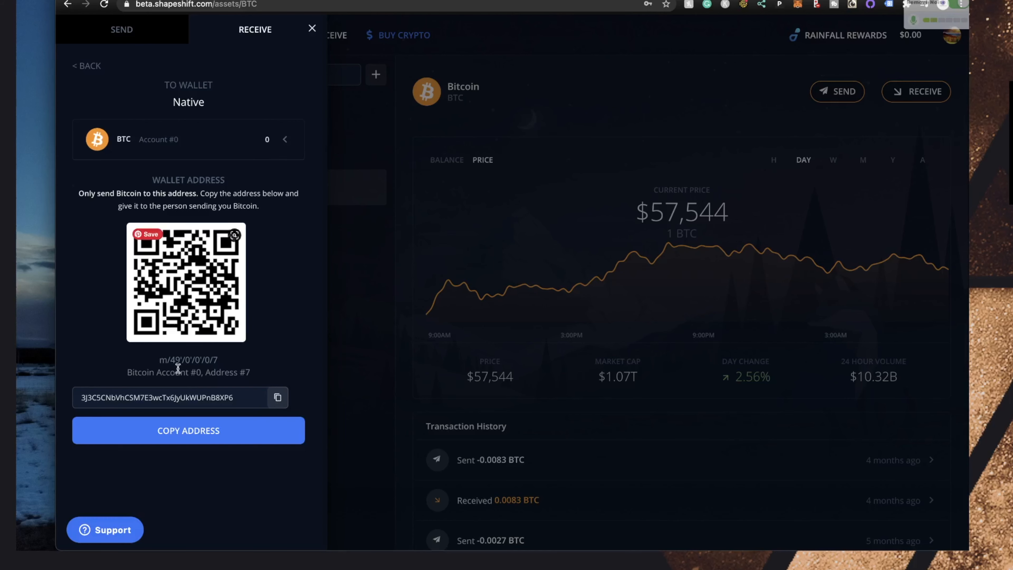
Return to the CryptocurrencyCheckout new-connection form with the Bitcoin address copied
key("ctrl+Tab")
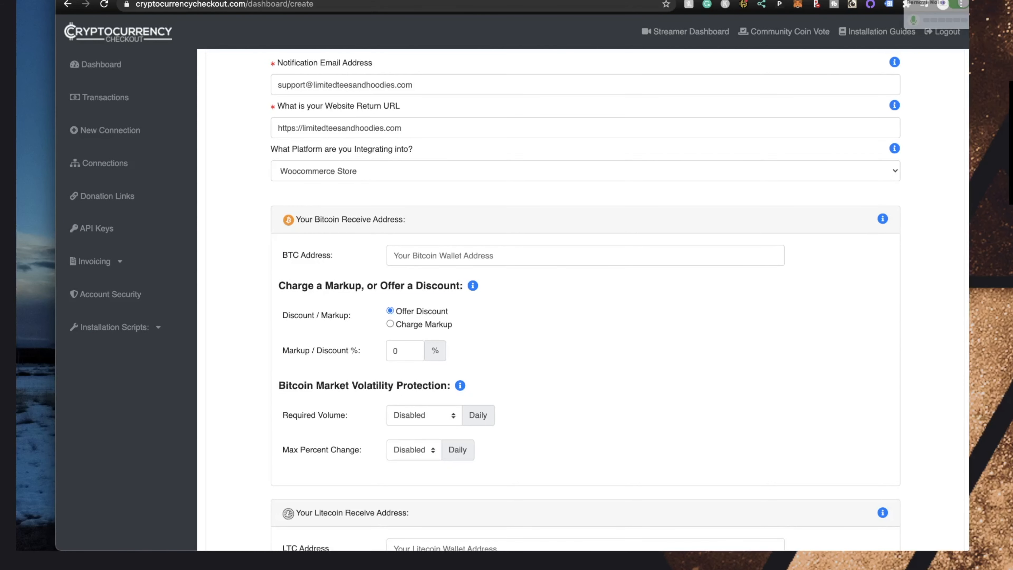
Paste the Bitcoin receive address into BTC Address and set Markup / Discount to 10%
left_click(415, 255)
type("3J3C5CNbVhCSM7E3wcTx6JyUkWUPnB8XP6")
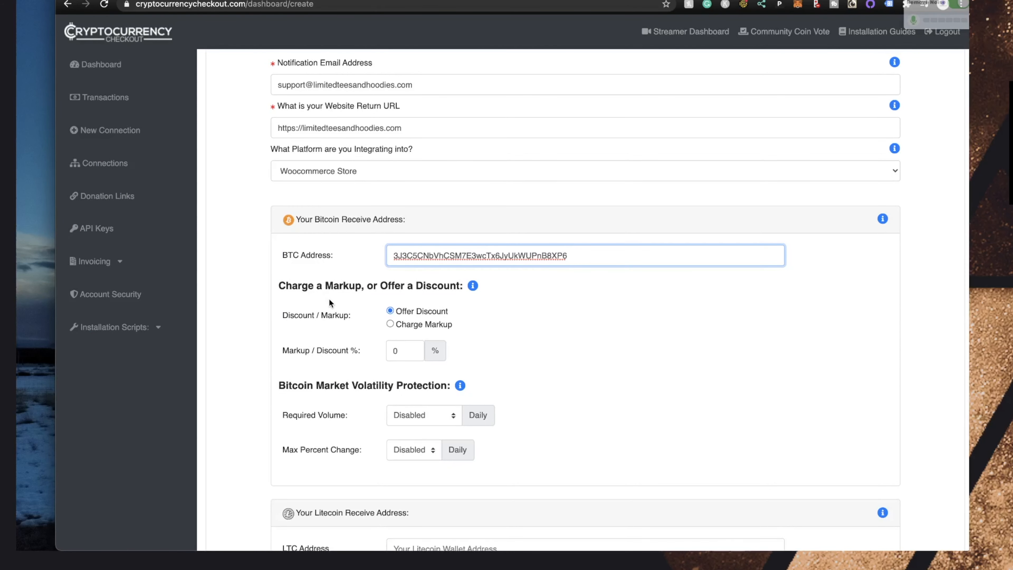
scroll(359, 291, "down", 2)
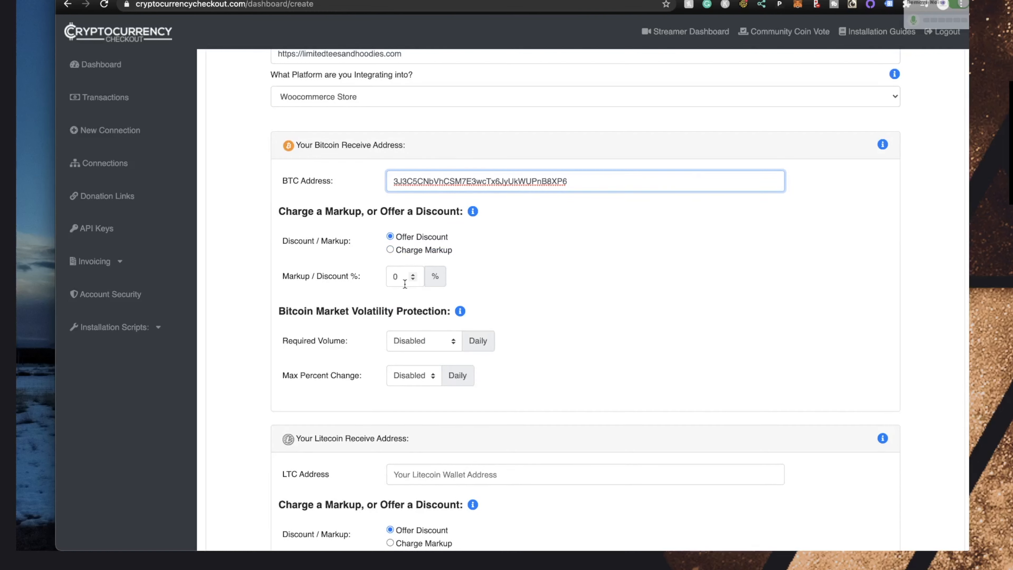
left_click(404, 284)
key("BackSpace")
type("1")
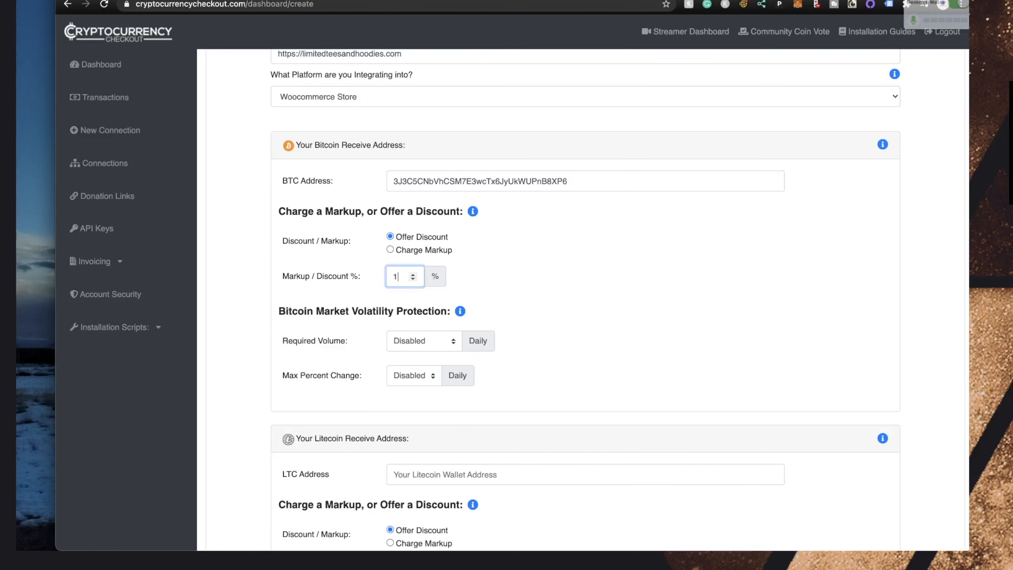
type("0")
Leave Required Volume and Max Percent Change both set to Disabled
left_click(440, 341)
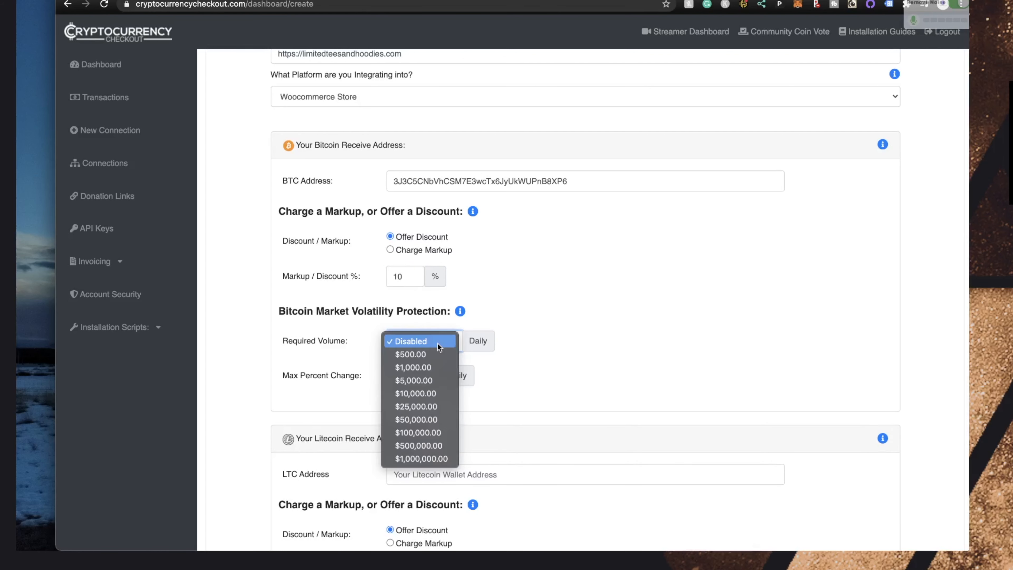
left_click(410, 340)
left_click(400, 374)
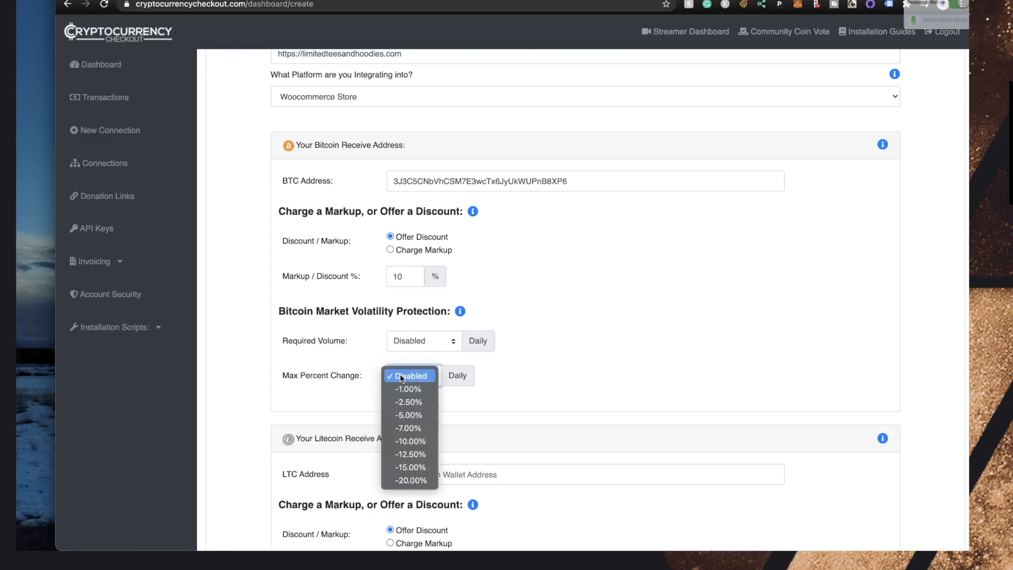
left_click(357, 348)
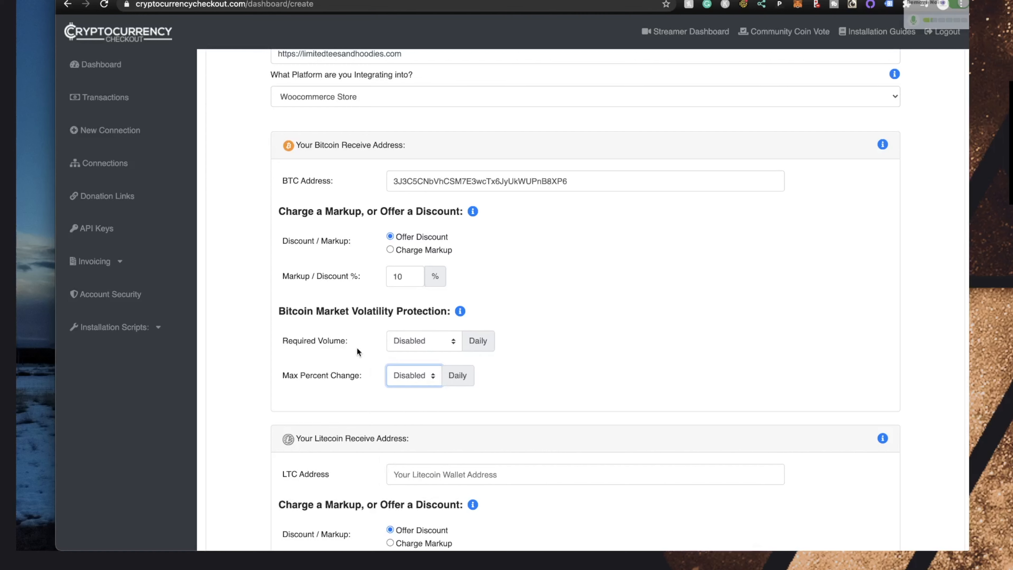
Submit the completed WooCommerce Store connection form from the bottom of the page
left_click(527, 305)
scroll(527, 305, "down", 1)
scroll(527, 309, "up", 4)
scroll(527, 309, "down", 16)
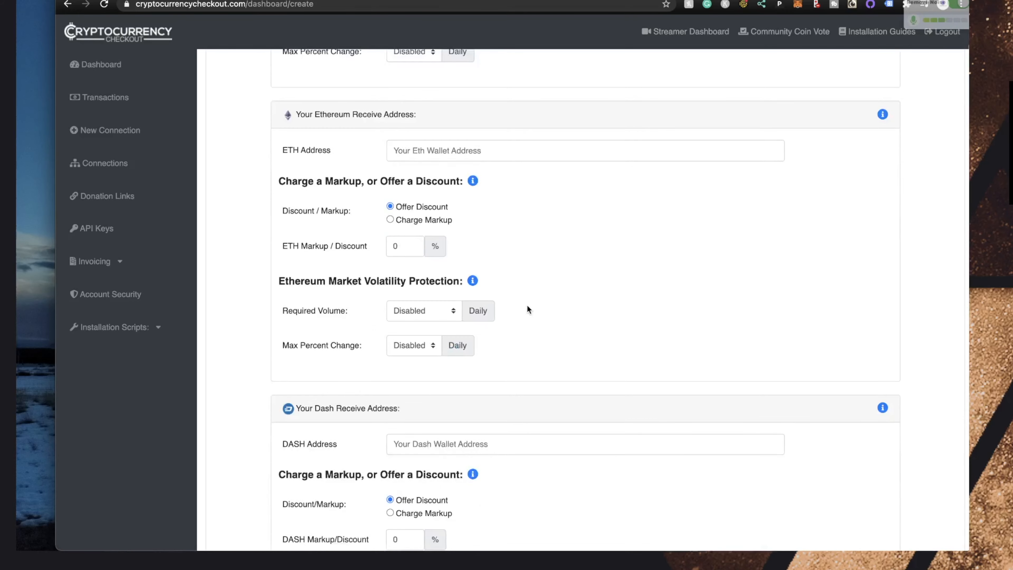
scroll(527, 309, "up", 6)
scroll(527, 306, "up", 4)
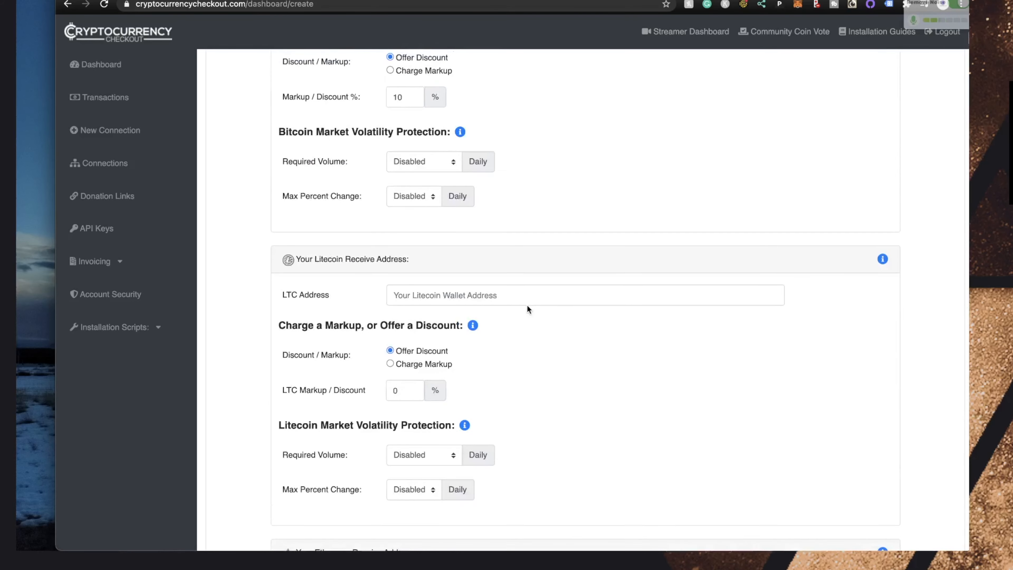
scroll(528, 306, "down", 3)
scroll(527, 309, "down", 13)
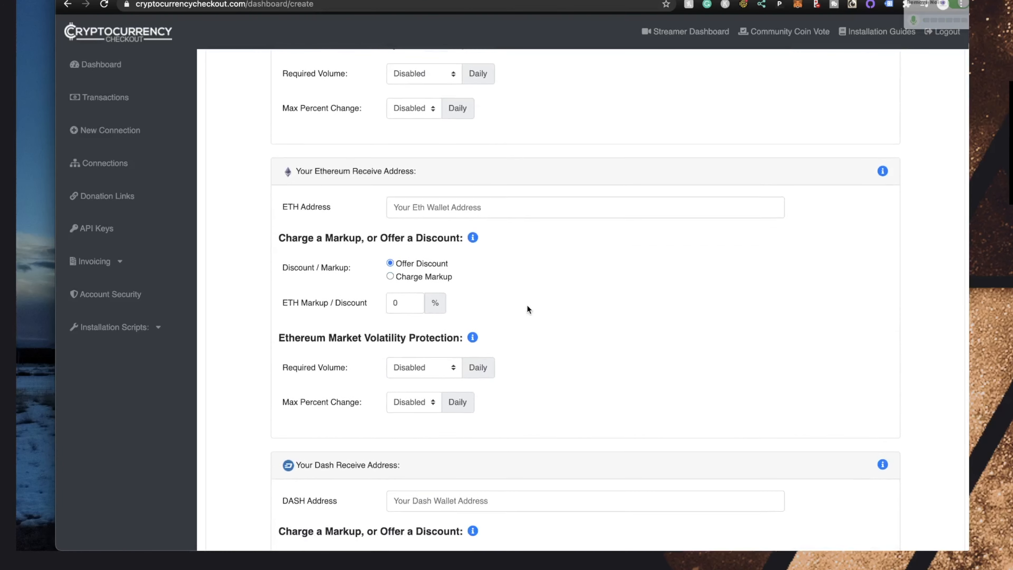
scroll(527, 309, "down", 8)
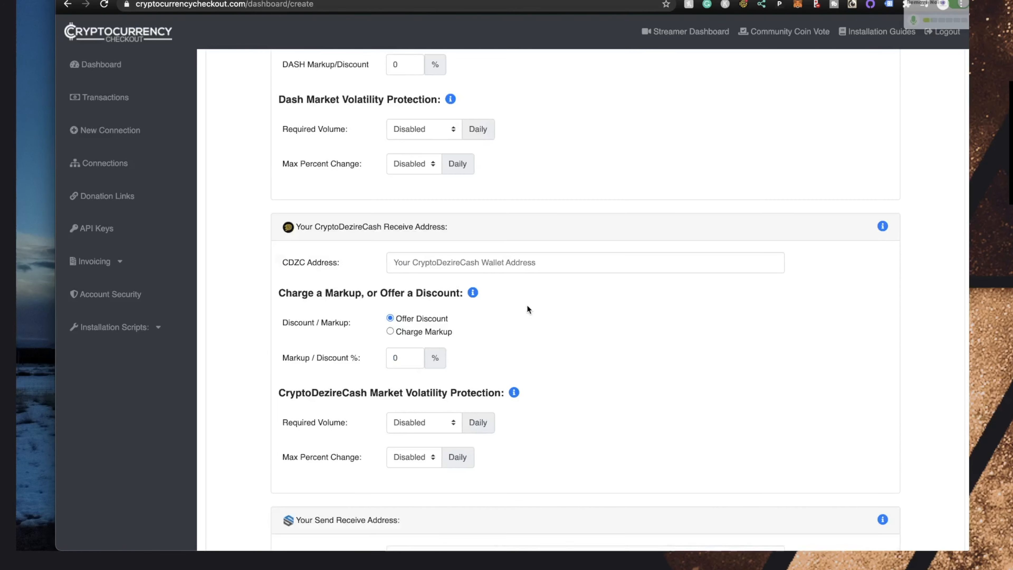
scroll(527, 309, "down", 2)
scroll(527, 309, "down", 20)
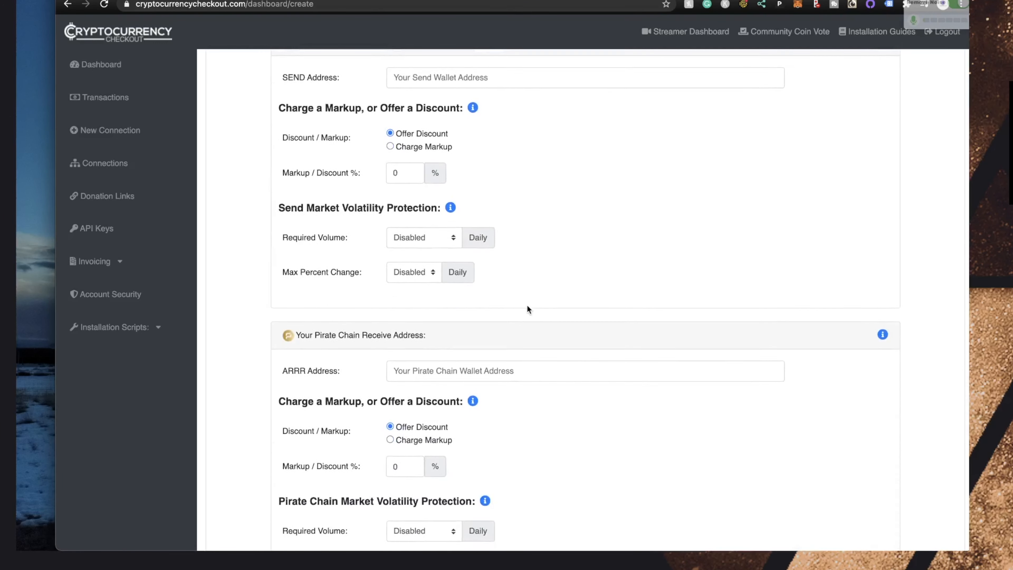
scroll(528, 309, "down", 3)
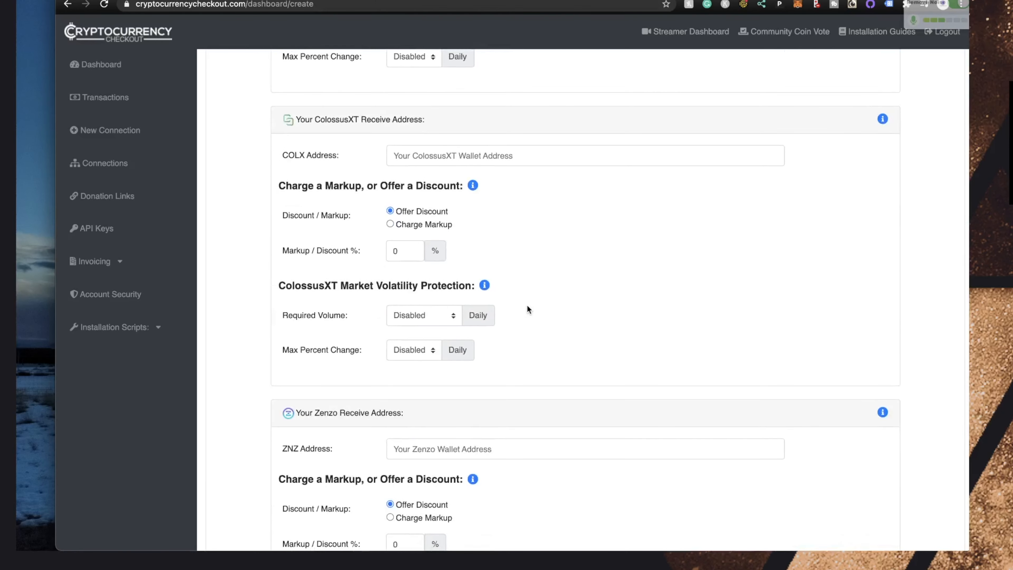
scroll(527, 309, "down", 12)
scroll(527, 305, "down", 15)
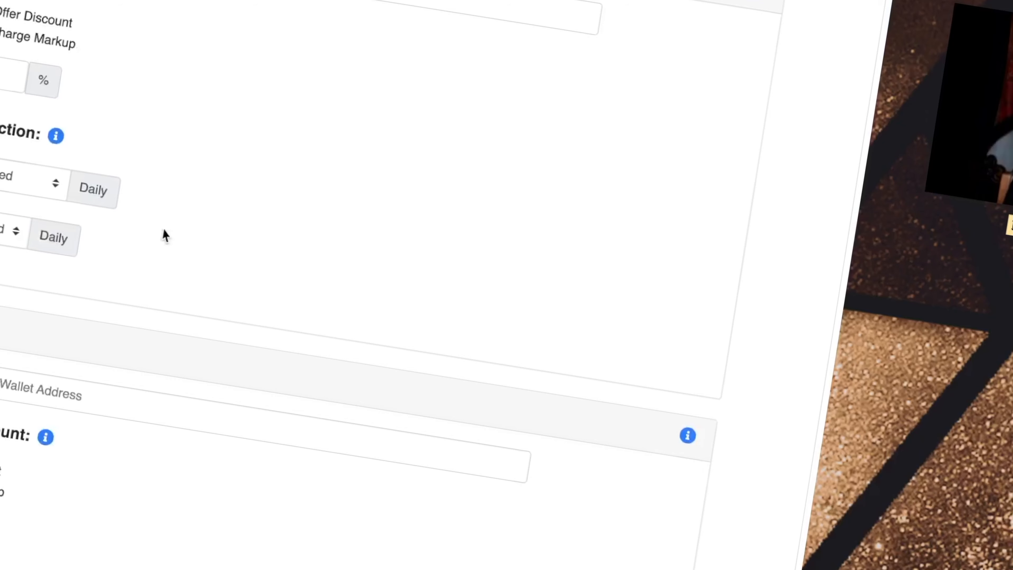
scroll(108, 347, "down", 6)
scroll(527, 309, "down", 12)
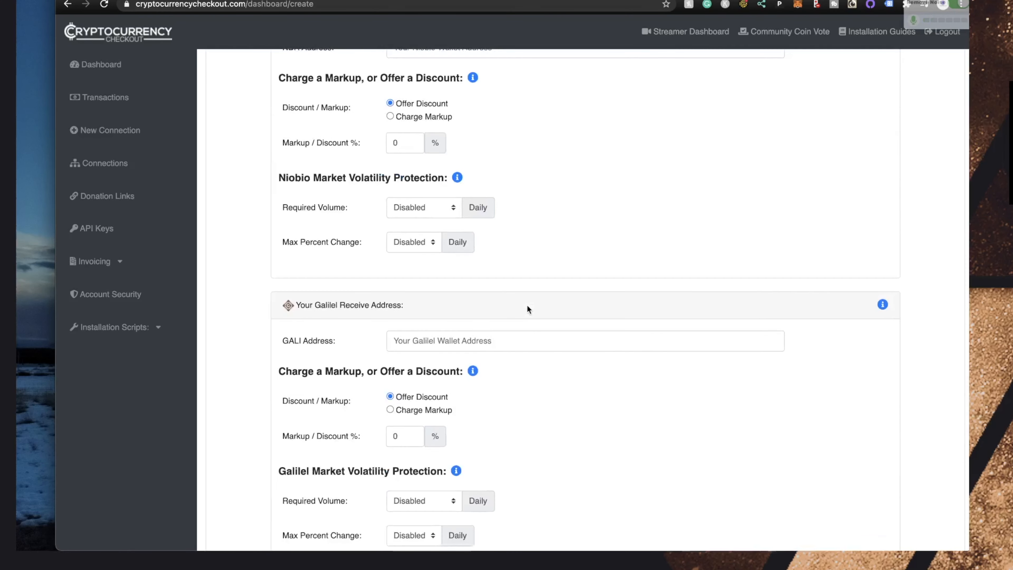
scroll(497, 315, "down", 15)
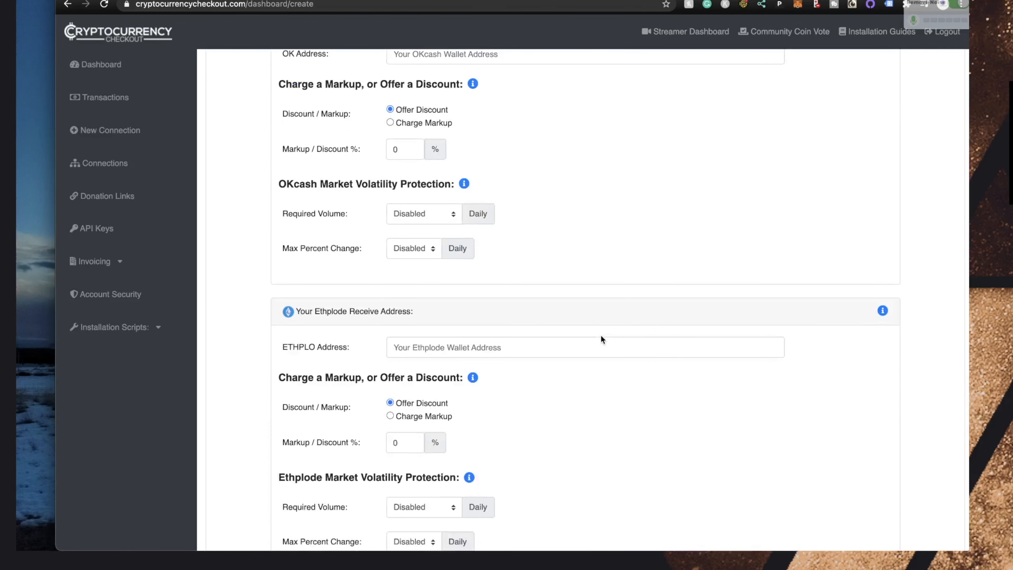
scroll(602, 338, "down", 18)
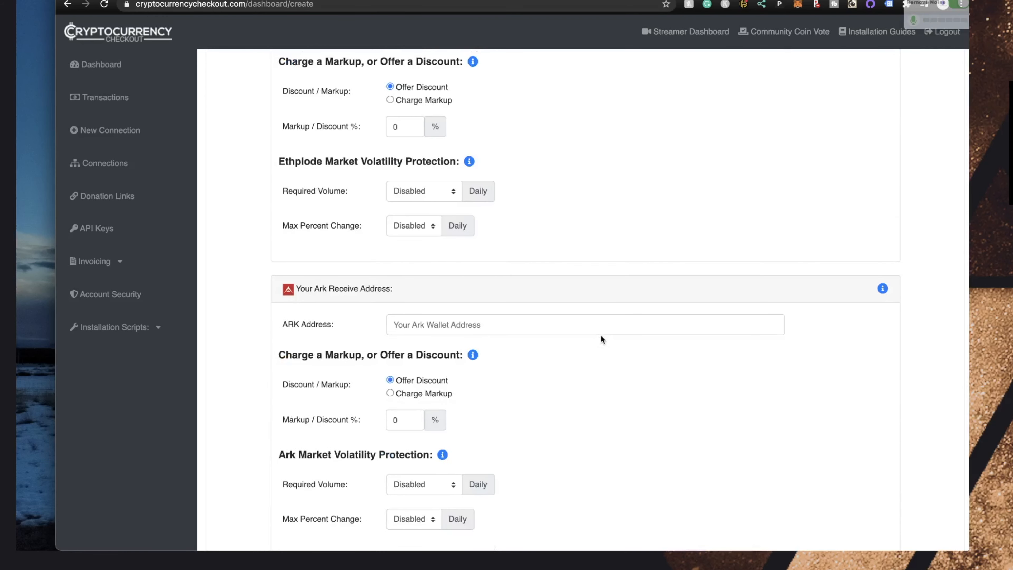
scroll(676, 291, "down", 20)
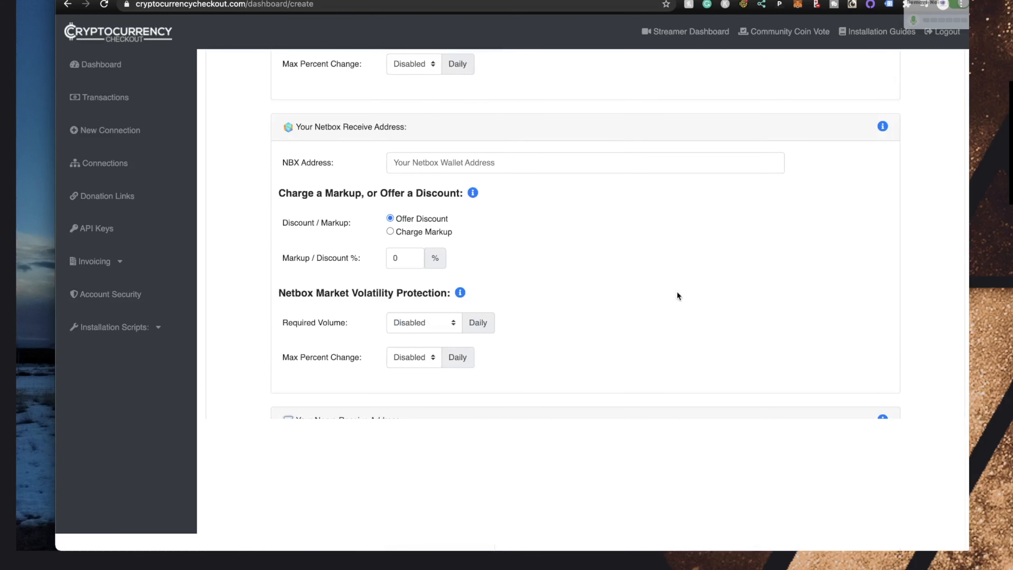
scroll(677, 292, "down", 20)
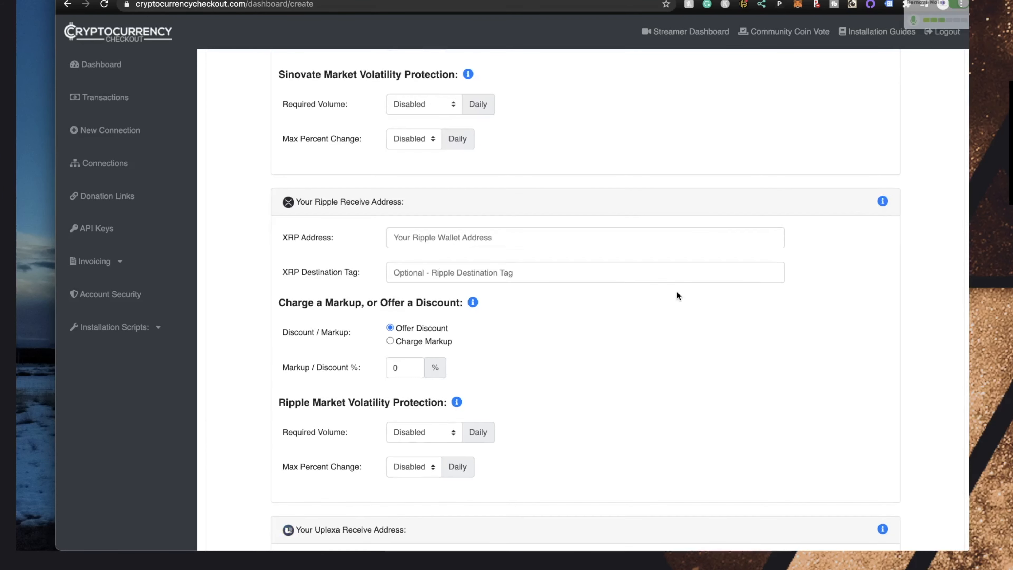
scroll(677, 291, "down", 8)
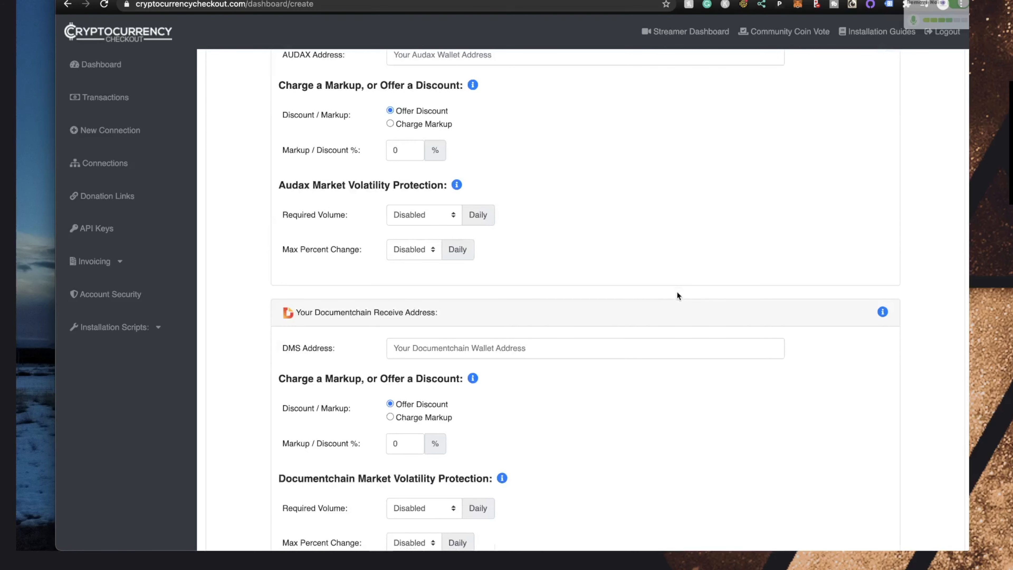
scroll(718, 223, "down", 10)
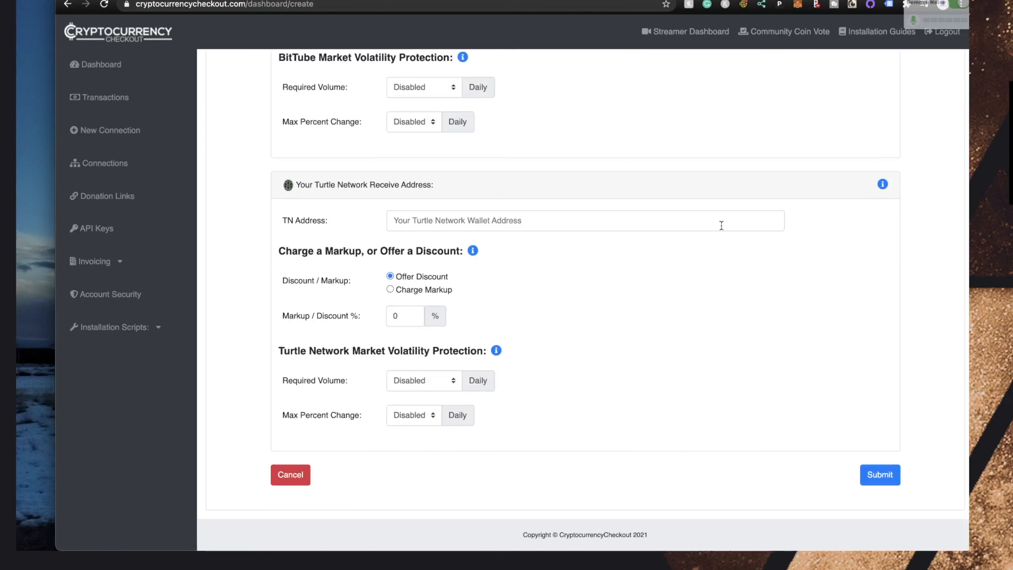
left_click(891, 482)
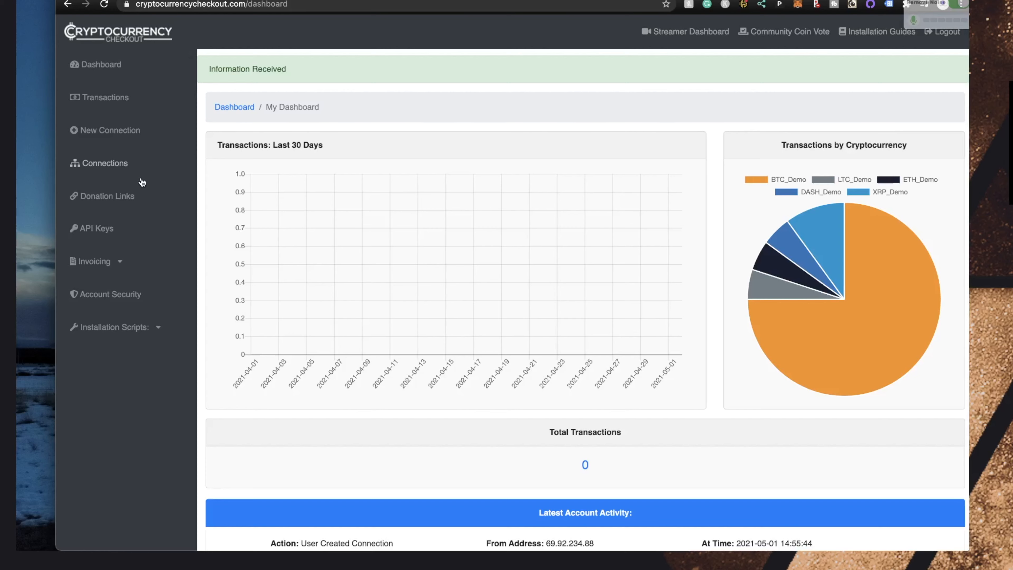
On API Keys, create the LTAH token, copy its text, and close the one-time display
left_click(94, 230)
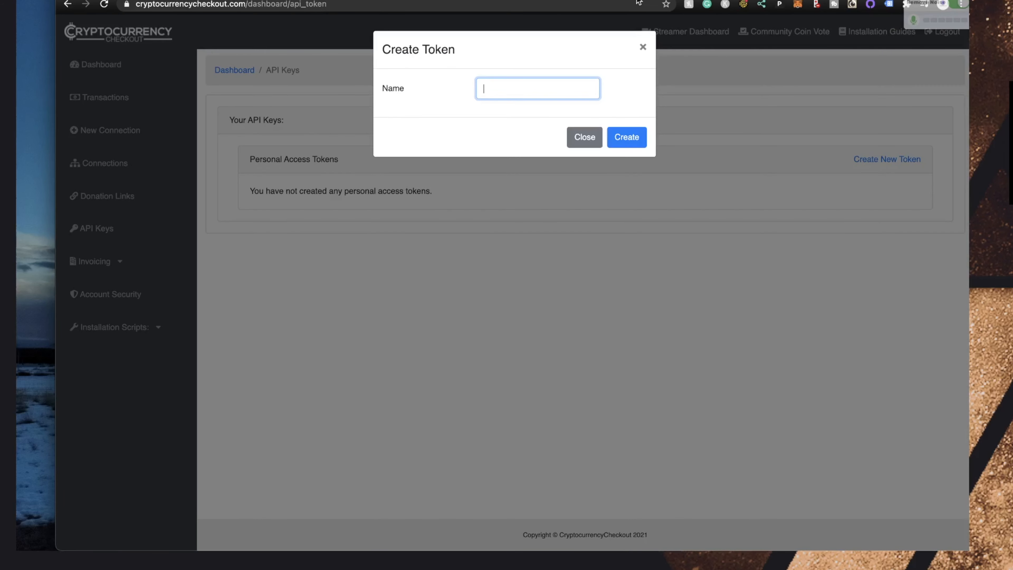
type("LTAH")
left_click(620, 136)
triple_click(541, 251)
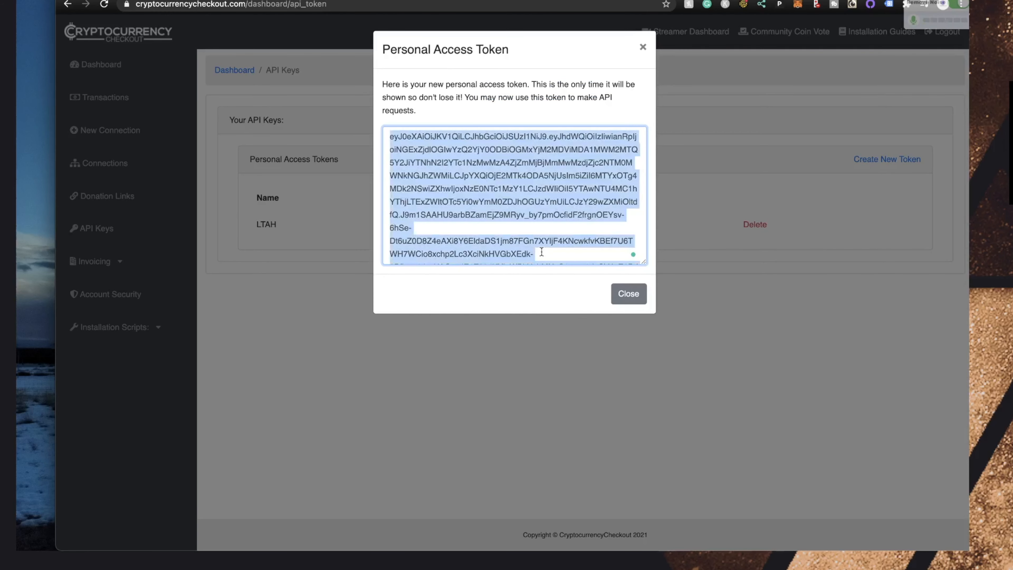
left_click(618, 291)
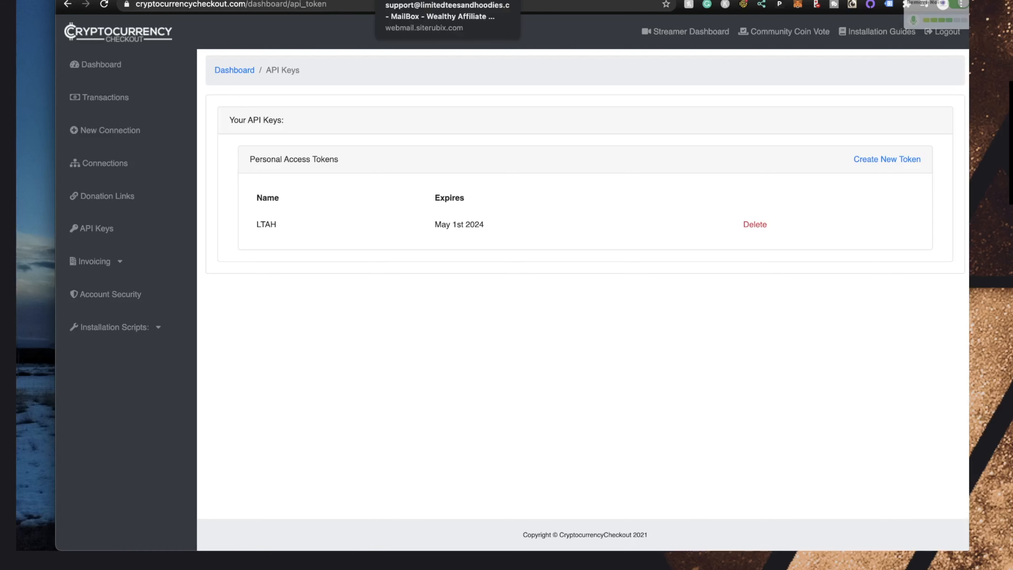
Paste the ShapeShift Bitcoin address into WooCommerce's BTC Address, then open CryptocurrencyCheckout Connections
left_click(403, 1)
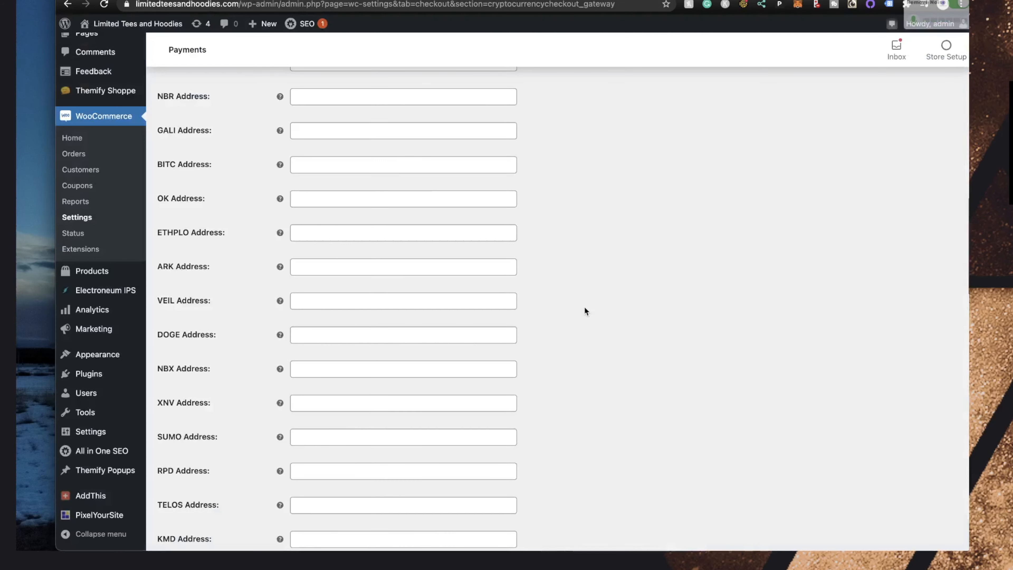
scroll(584, 306, "down", 10)
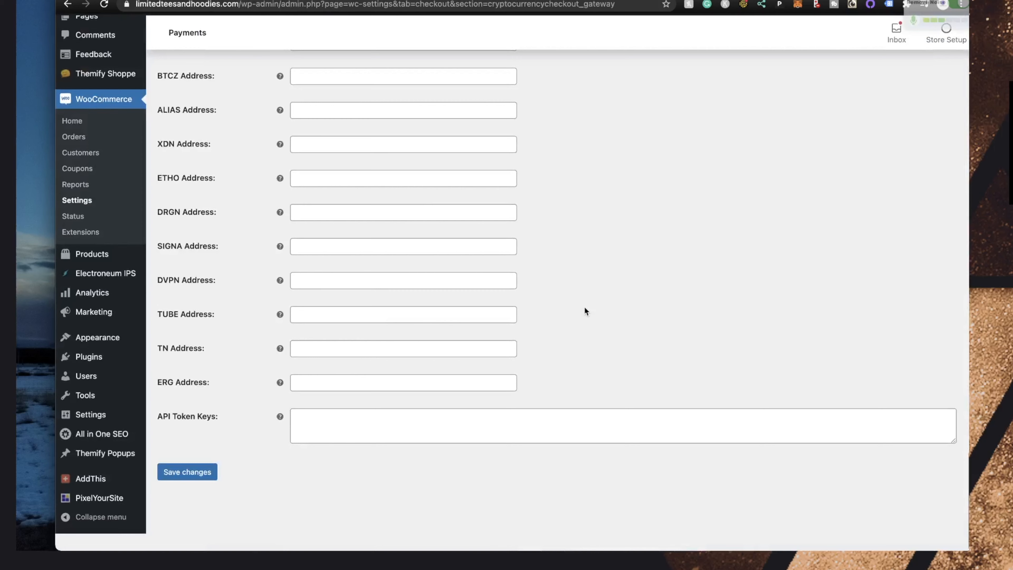
left_click(340, 446)
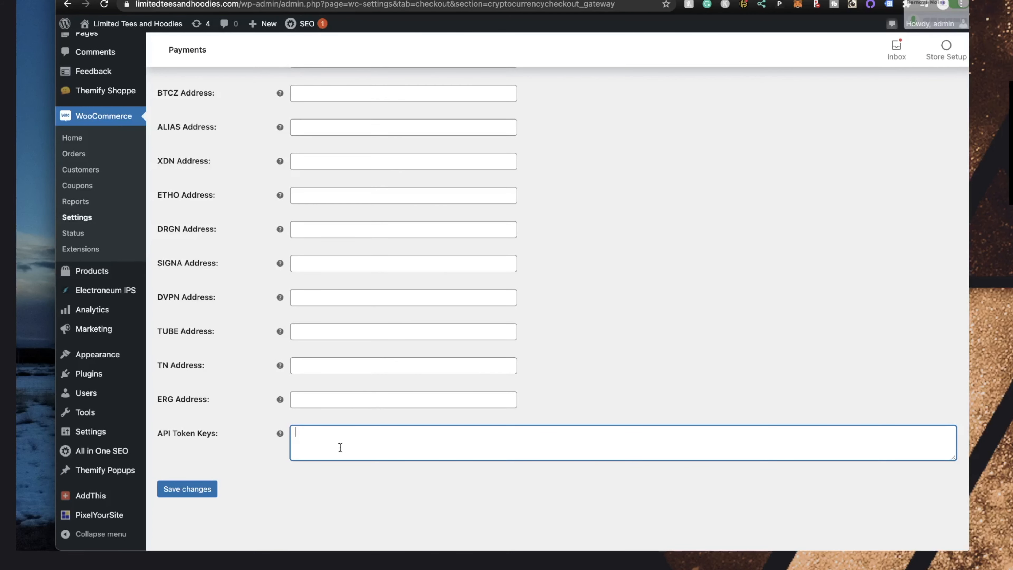
scroll(670, 244, "up", 15)
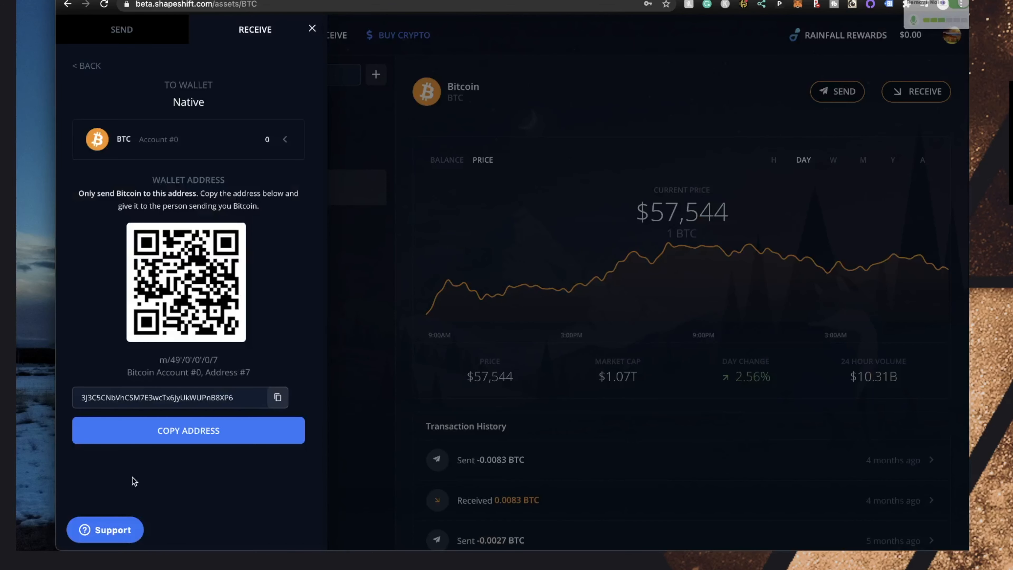
left_click(272, 403)
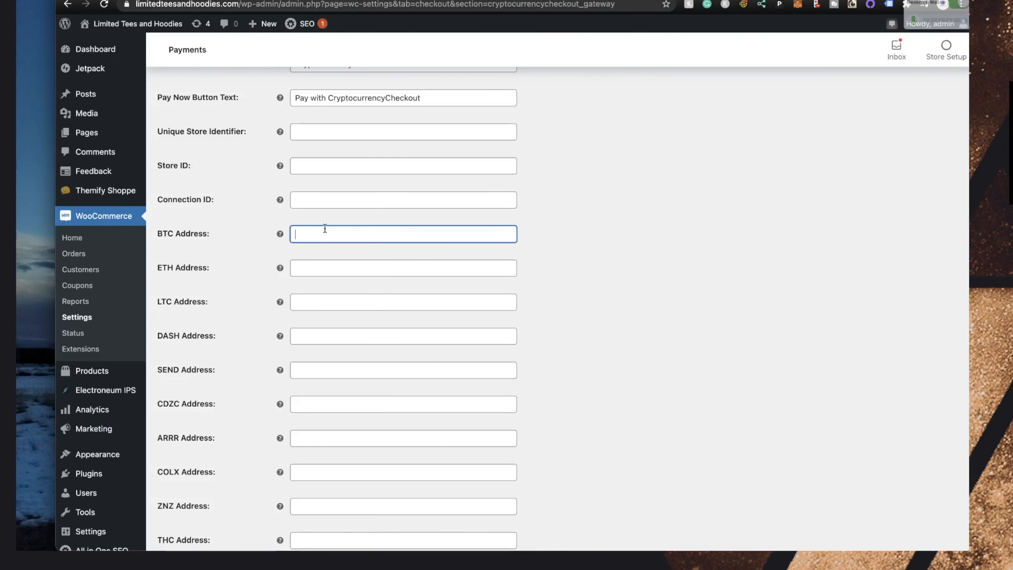
key("super+v")
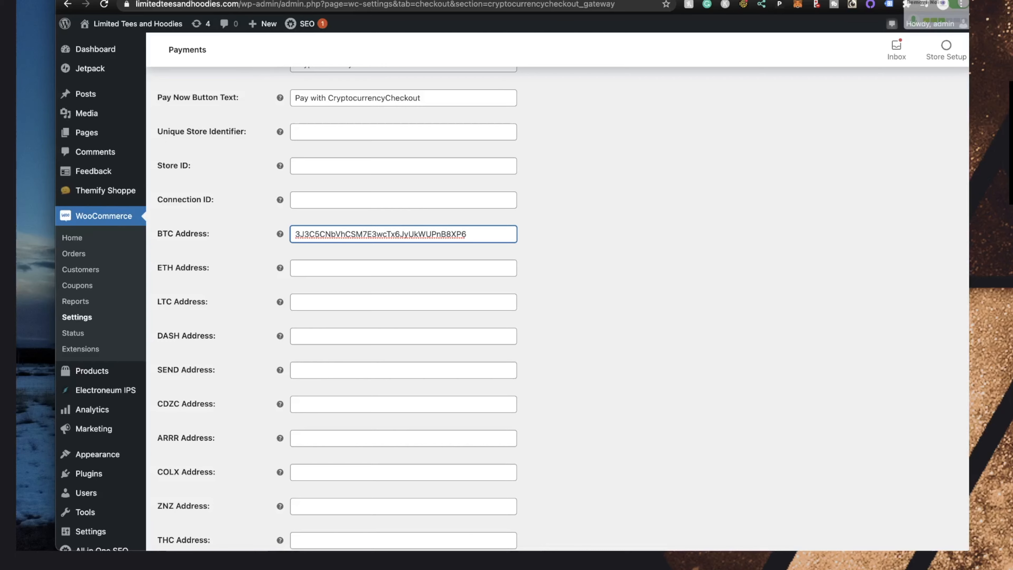
key("ctrl+Tab")
left_click(96, 167)
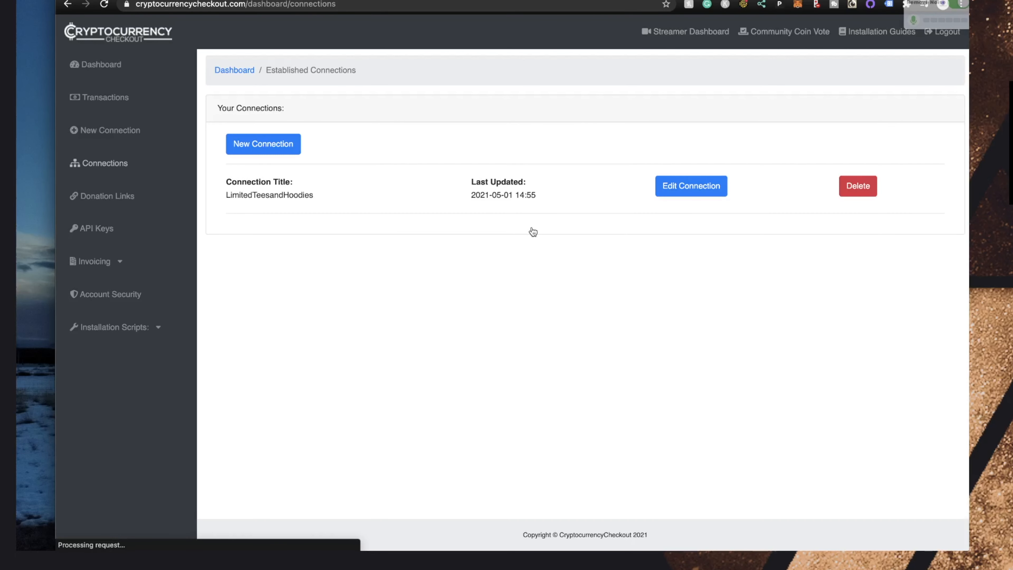
Check the LimitedTeesandHoodies connection's BTC Address, then open Installation Scripts > Store Integrations > WooCommerce
left_click(691, 186)
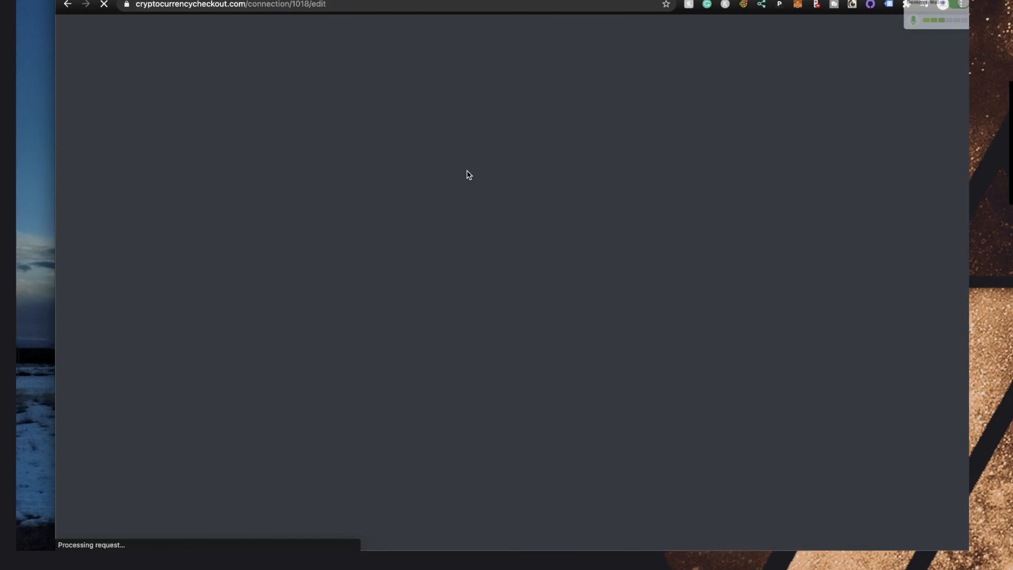
scroll(437, 281, "down", 5)
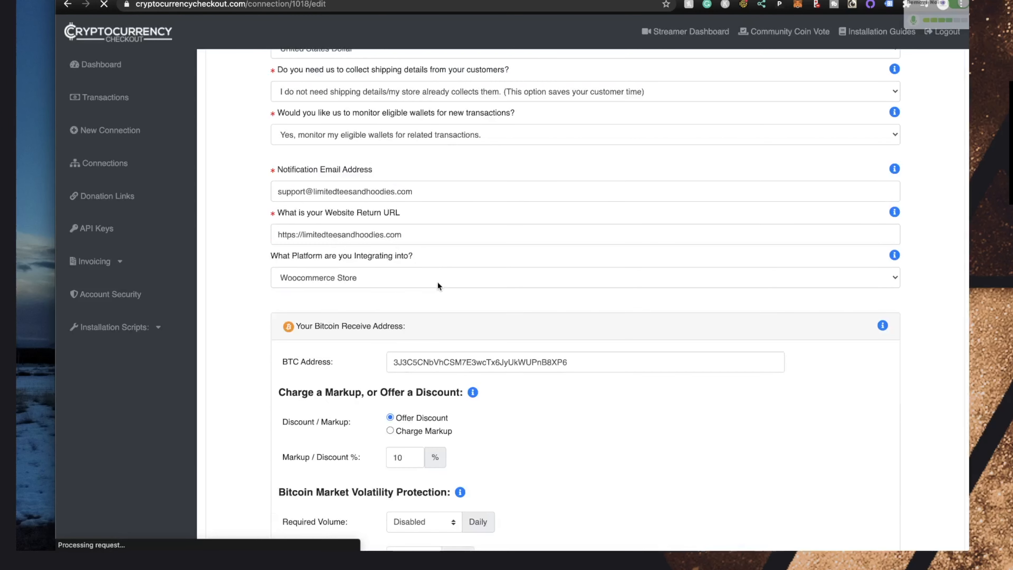
scroll(518, 276, "down", 15)
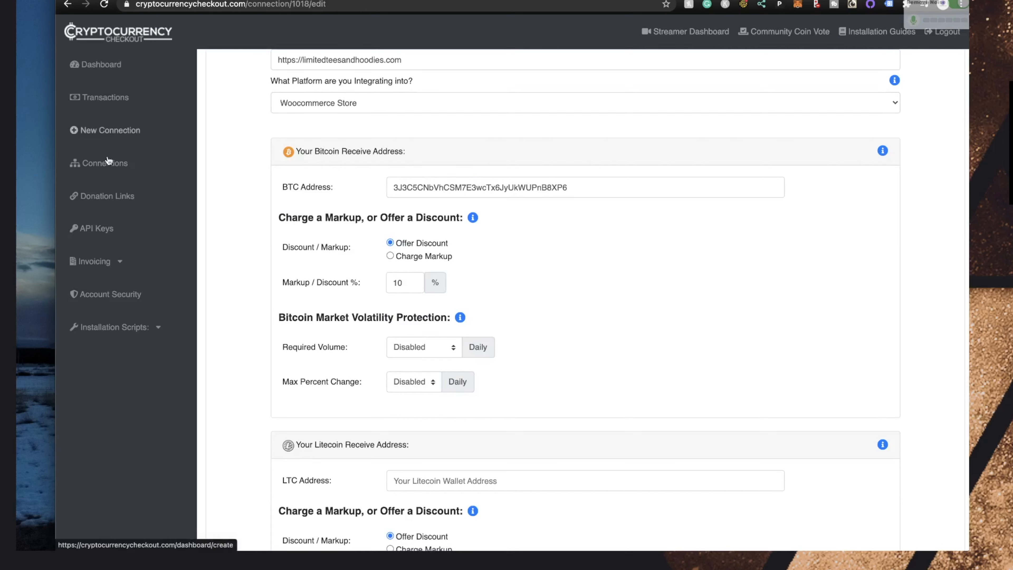
left_click(139, 328)
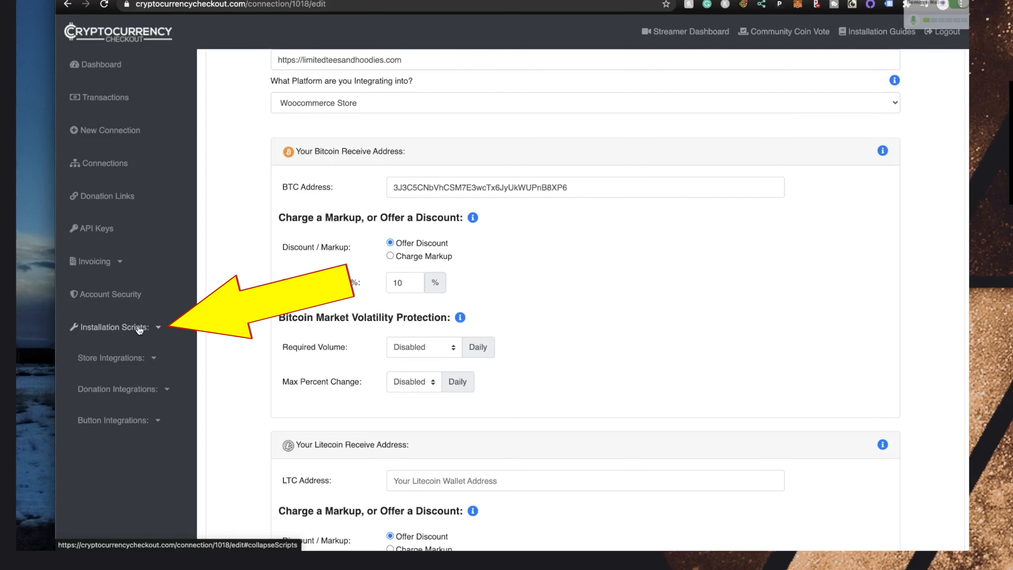
left_click(141, 358)
scroll(143, 363, "down", 2)
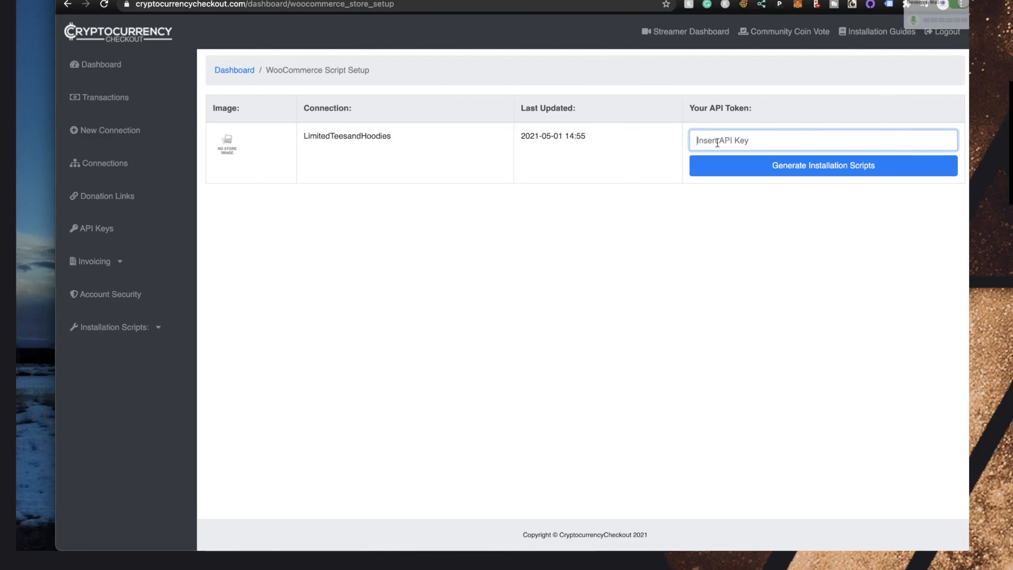
Generate the WooCommerce scripts with the API token, enter LimitedTeesandHoodies as store identifier, and save
key("super+v")
left_click(794, 166)
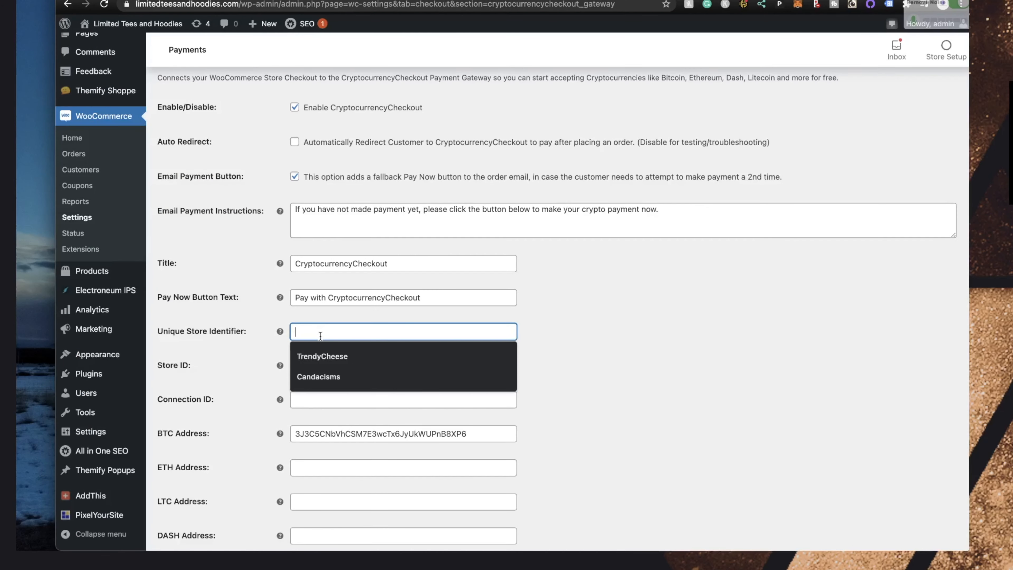
key("super+v")
key("Tab")
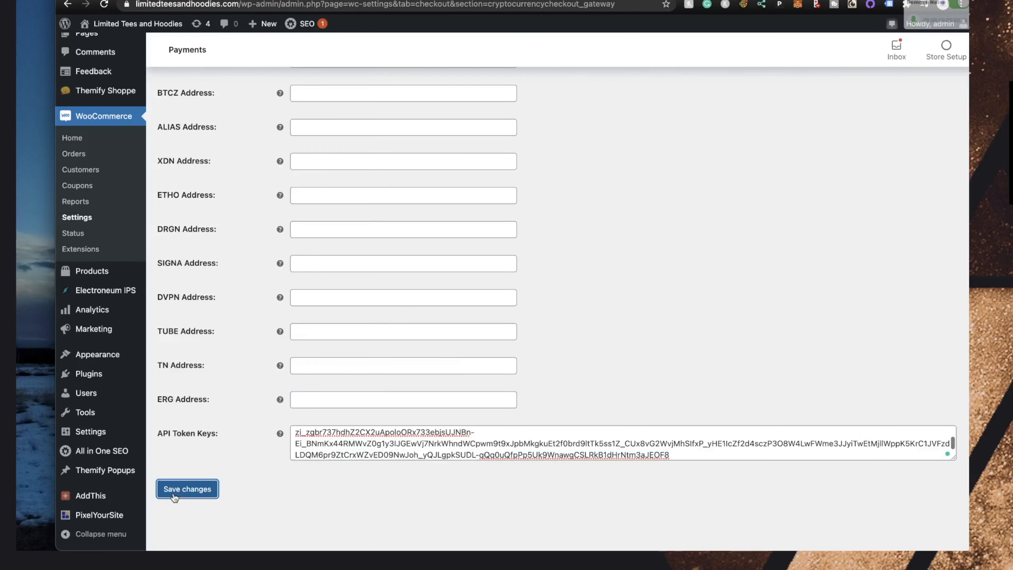
left_click(175, 498)
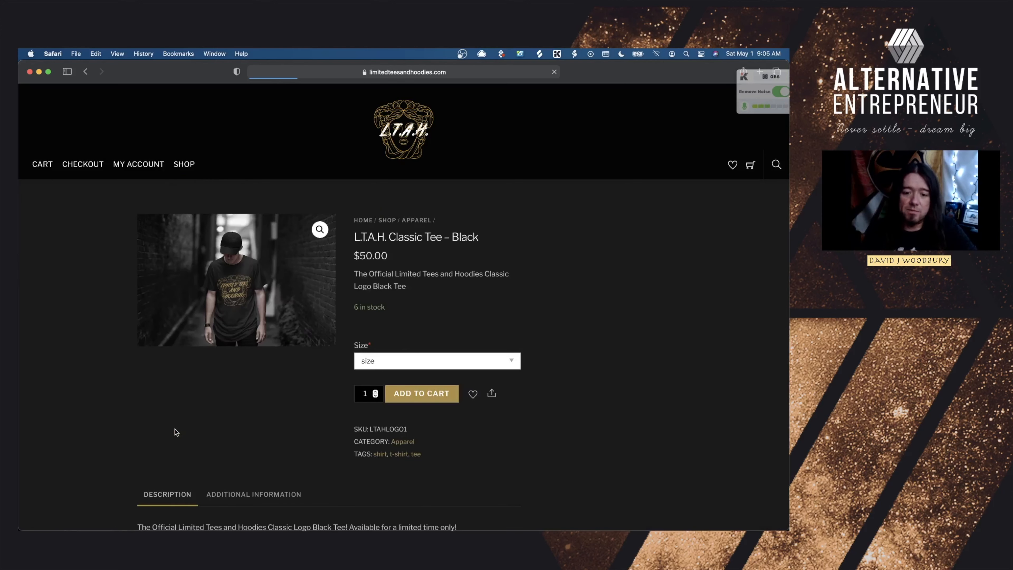
Add a size M L.T.A.H. Classic Tee – Black to the cart
scroll(176, 432, "down", 2)
scroll(413, 326, "up", 2)
left_click(380, 361)
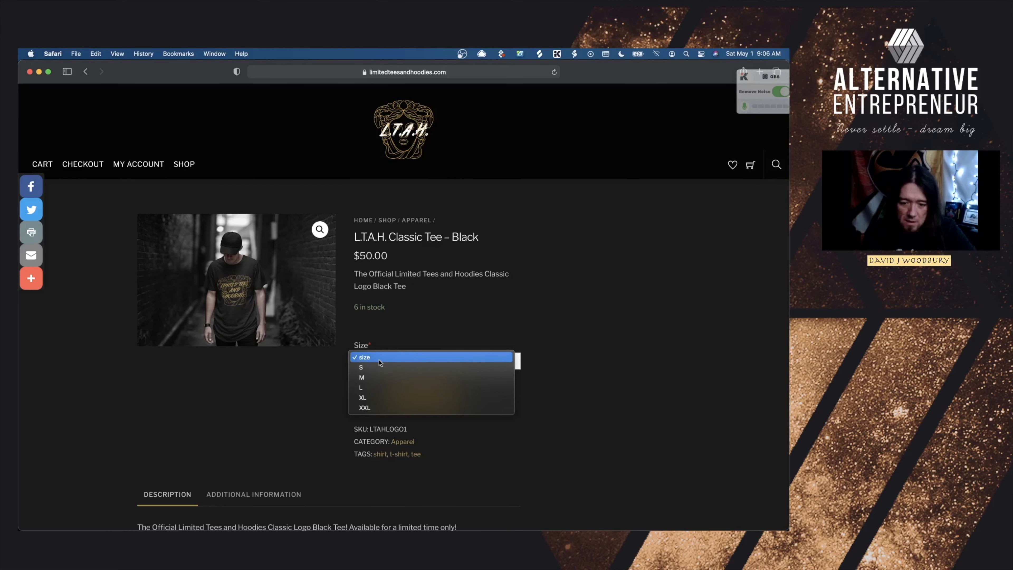
left_click(371, 377)
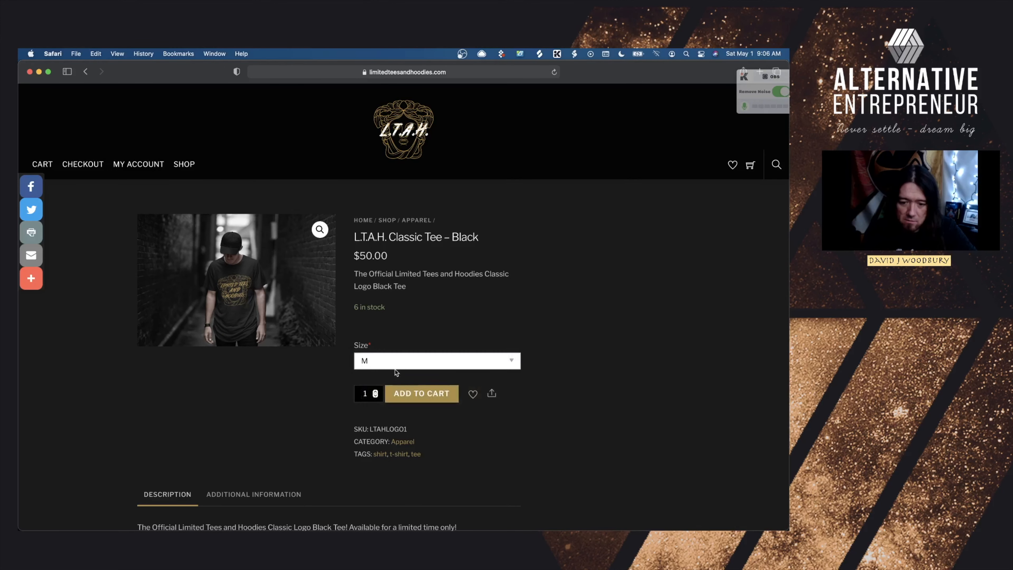
left_click(419, 386)
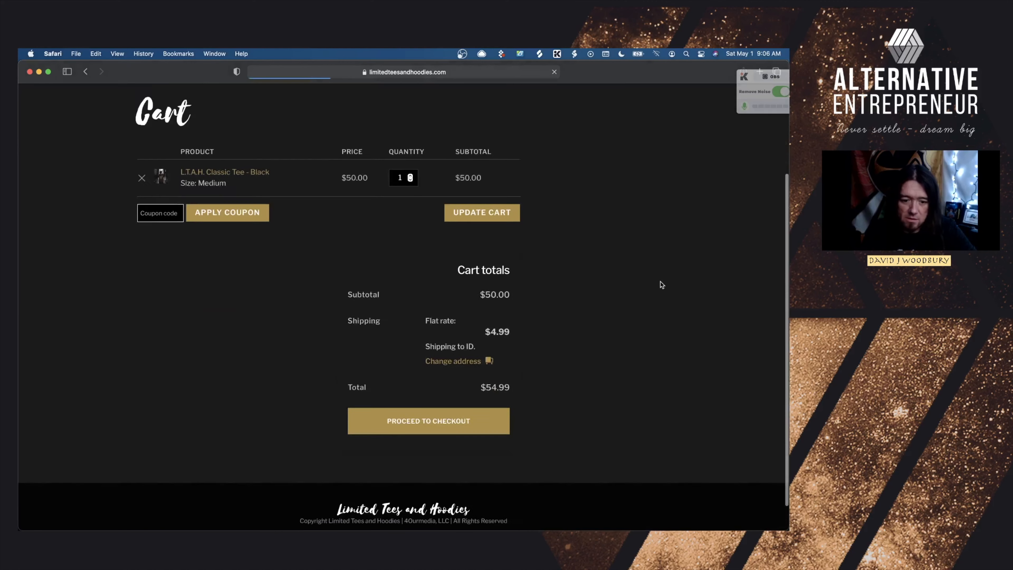
Proceed to checkout and review the CryptocurrencyCheckout payment option
scroll(425, 386, "down", 1)
left_click(425, 388)
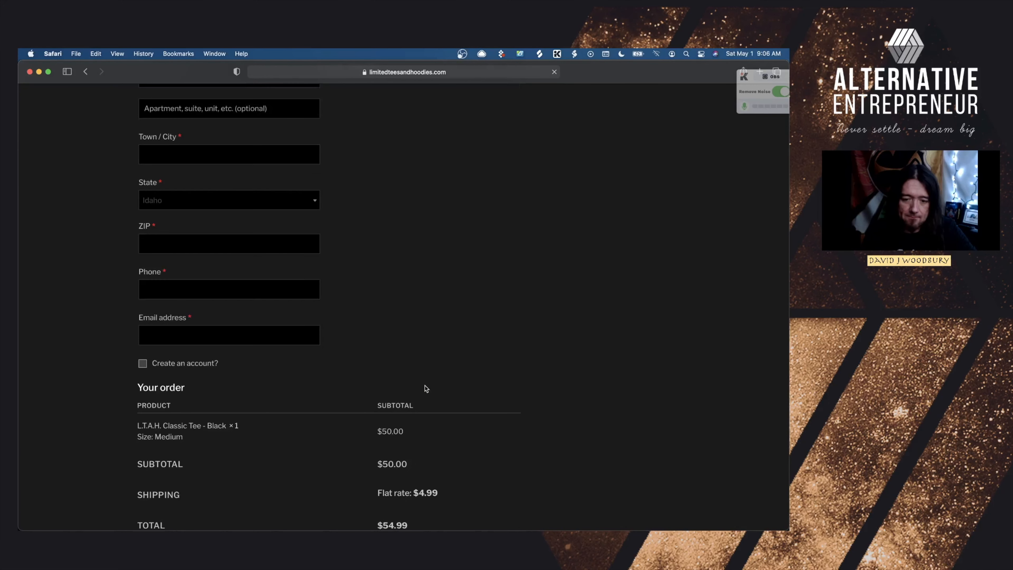
scroll(422, 389, "down", 5)
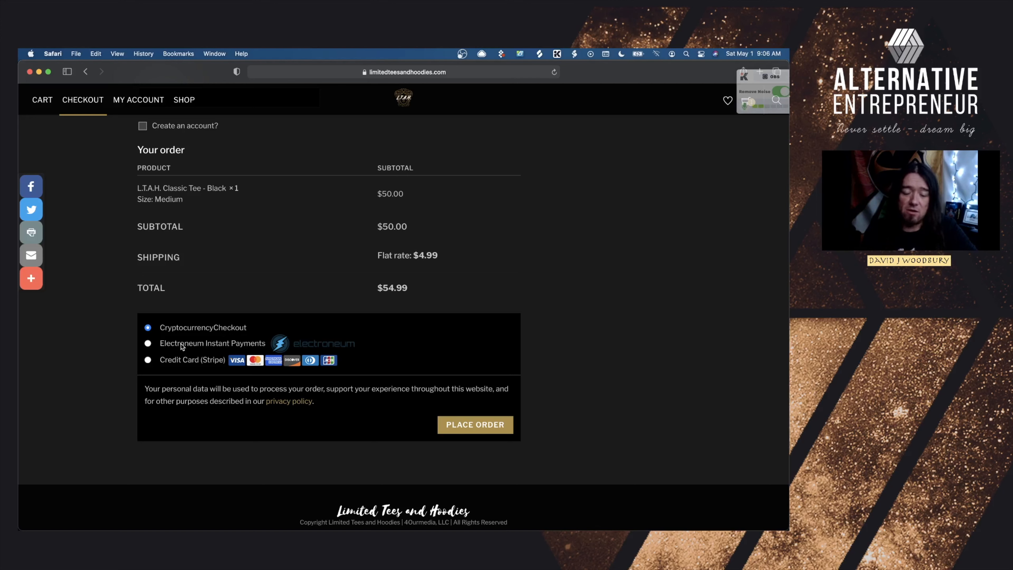
scroll(279, 211, "up", 3)
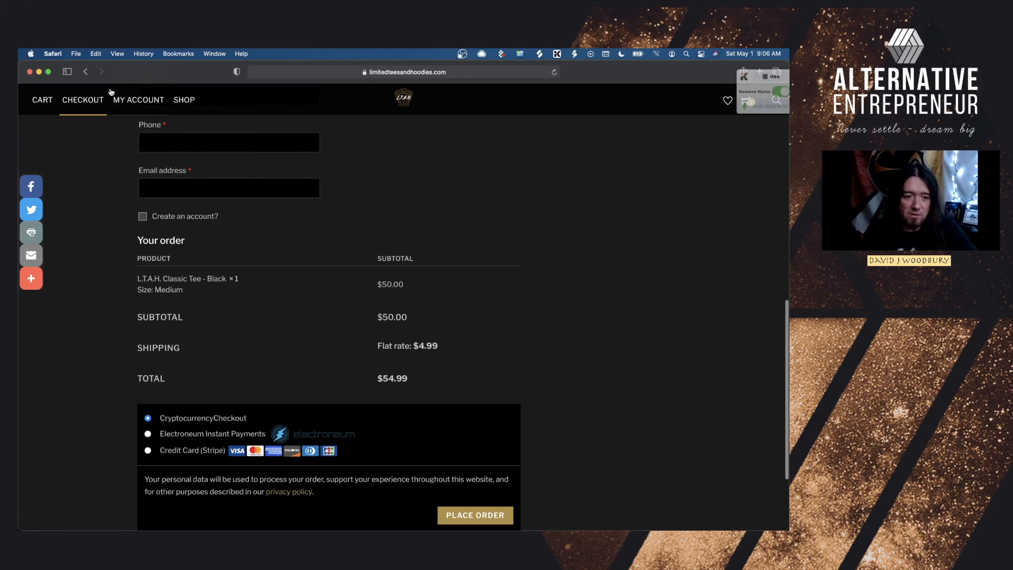
Hide the Safari checkout and bring Chrome's WooCommerce Store Script page forward
left_click(39, 72)
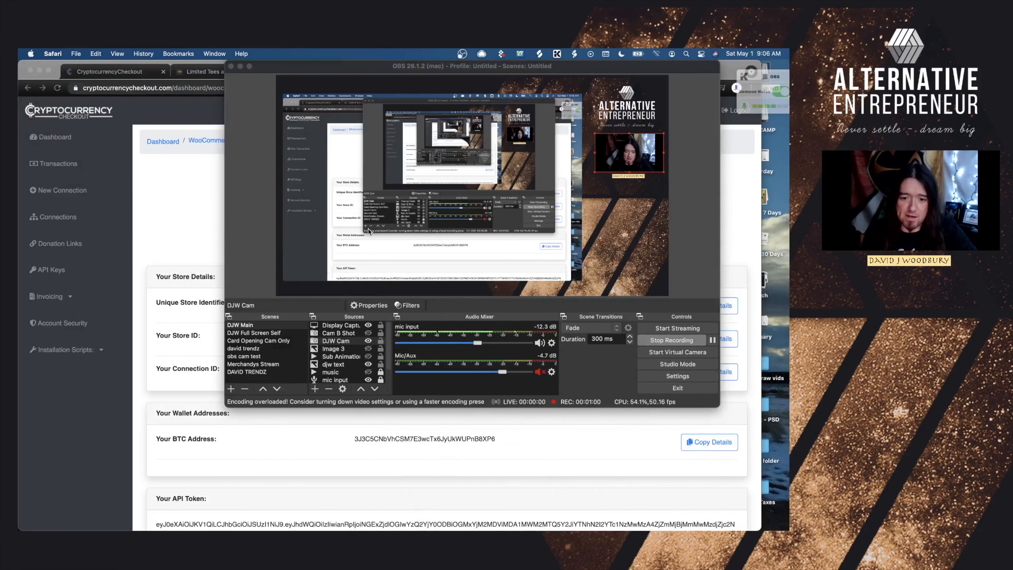
left_click(176, 199)
scroll(319, 239, "down", 5)
scroll(399, 255, "up", 5)
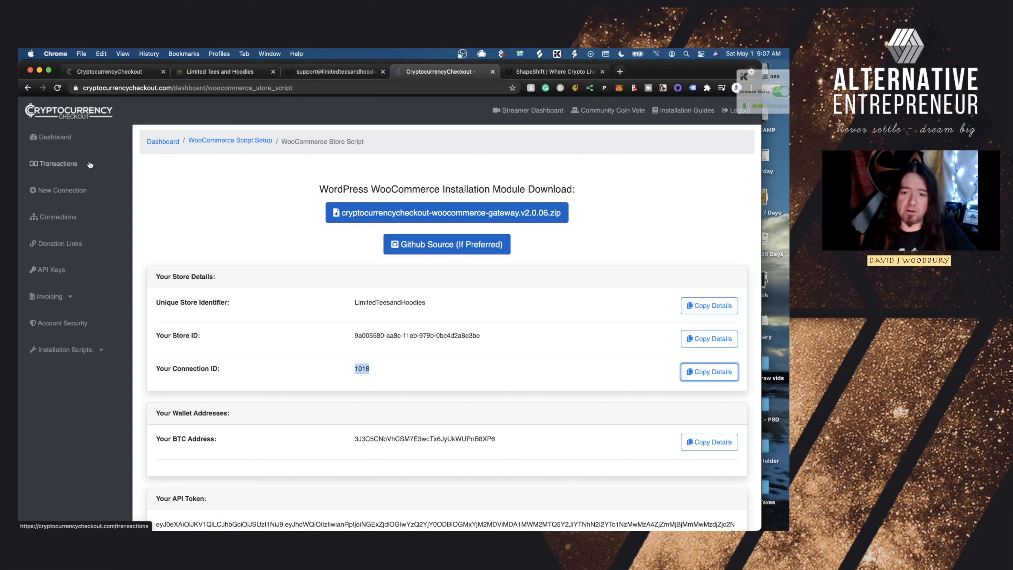
Switch to the Limited Tees and Hoodies Shop page showing its two $50.00 tees
left_click(214, 73)
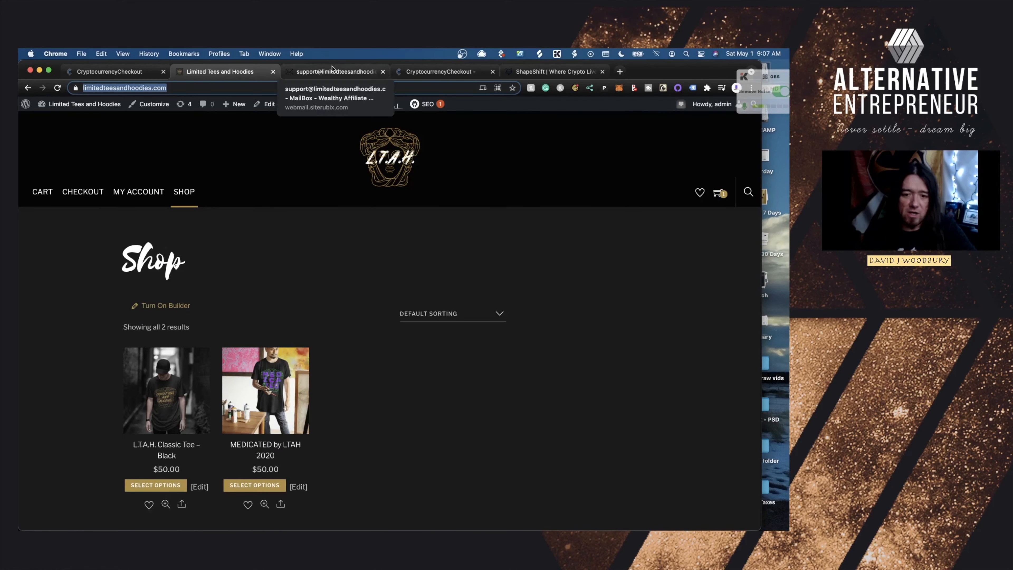